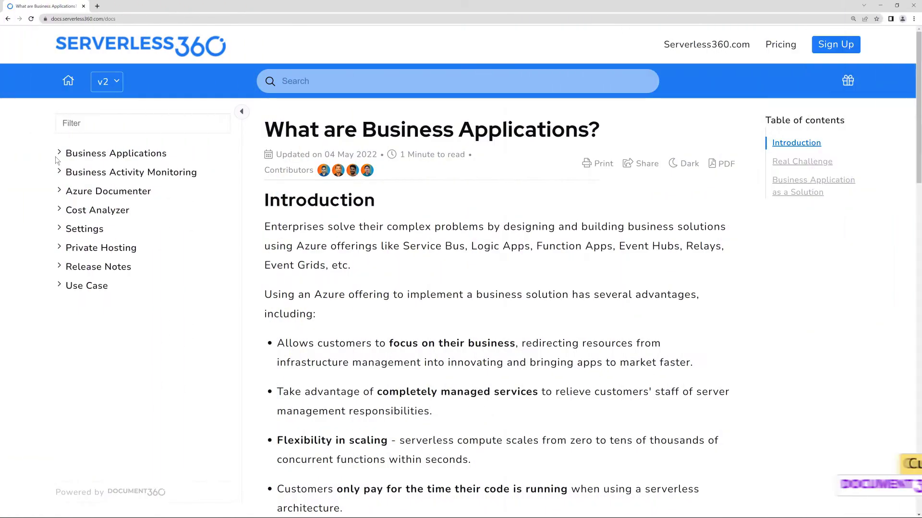
# Browse Business Applications and Private Hosting to open the Deployment article, showing the 404 page.
pyautogui.click(58, 154)
pyautogui.click(84, 190)
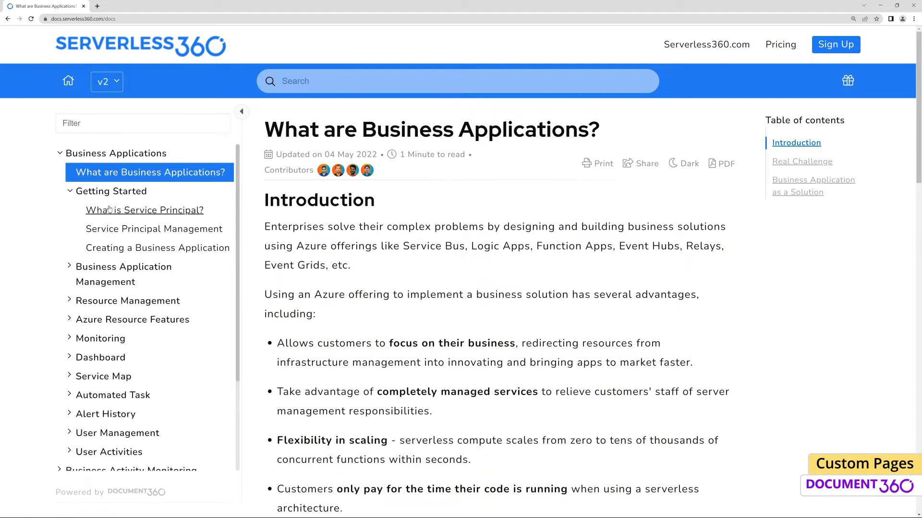
pyautogui.scroll(-1, 164, 319)
pyautogui.click(101, 426)
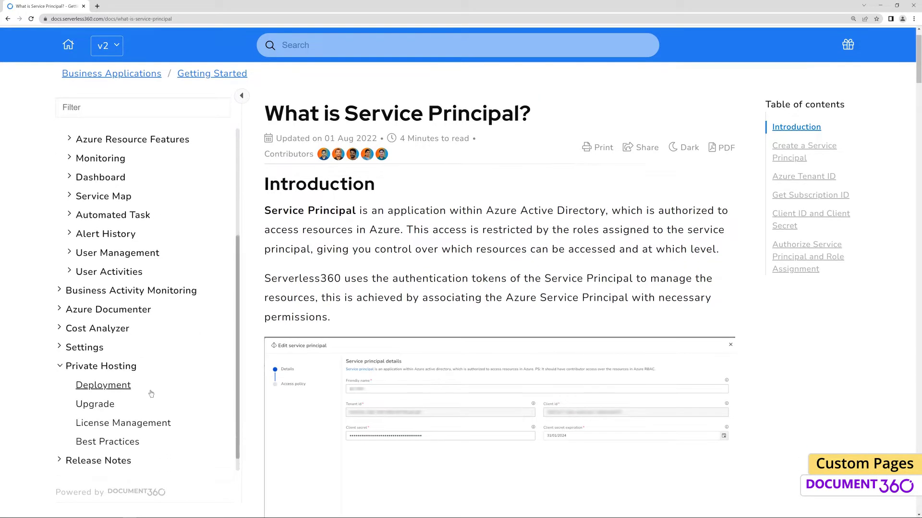
pyautogui.click(121, 378)
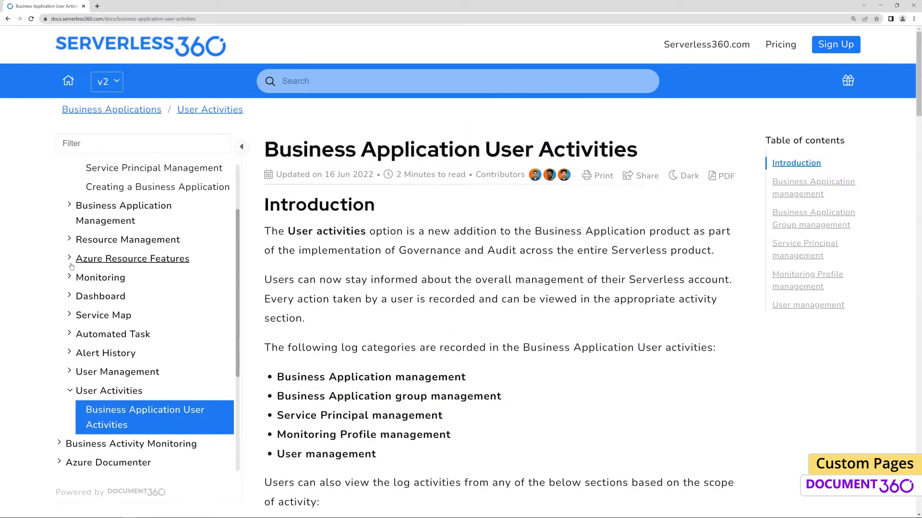
# Expand Azure Resource Features and open API App to see the Access Denied page.
pyautogui.scroll(1, 144, 288)
pyautogui.click(82, 283)
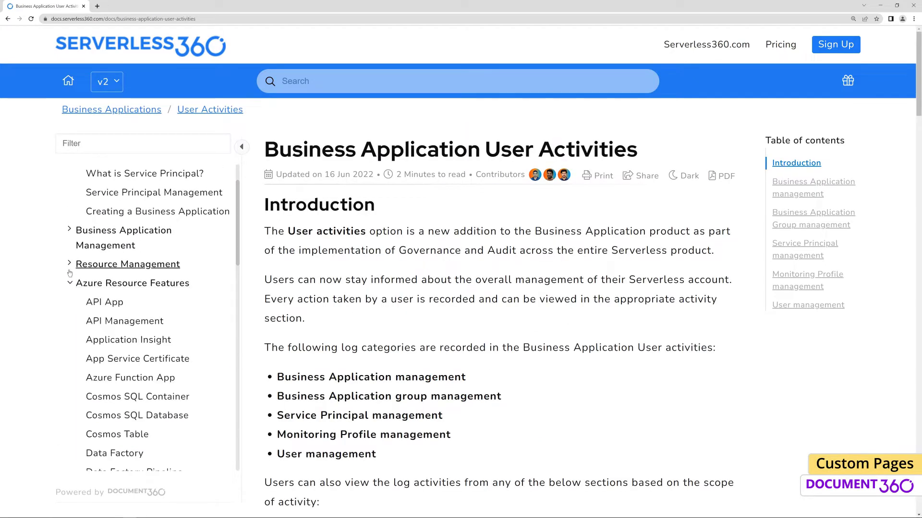
pyautogui.click(104, 302)
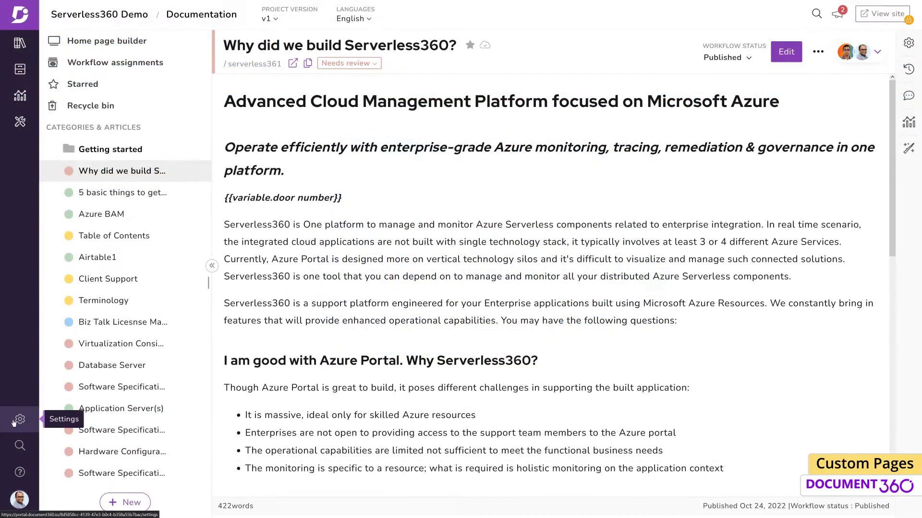
# Open Custom pages settings, preview the 404 page's custom HTML and CSS, then revert to Basic style.
pyautogui.click(14, 423)
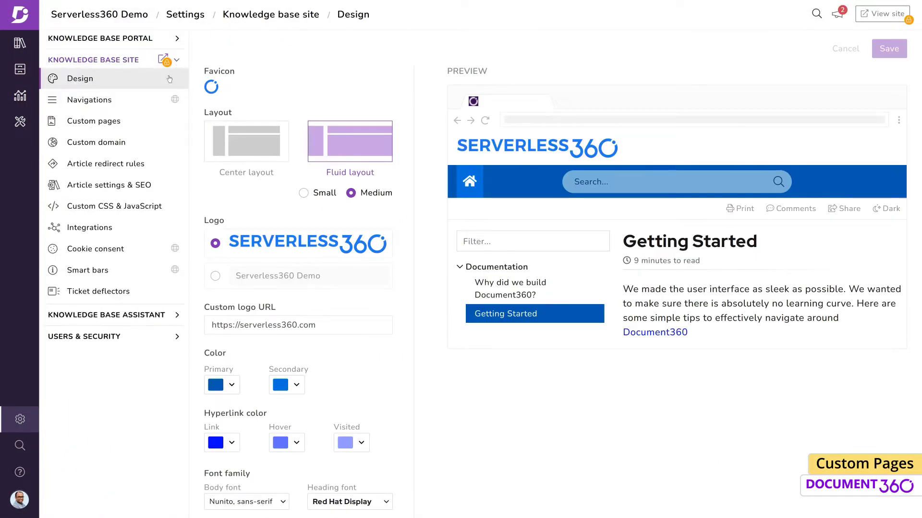
pyautogui.click(147, 123)
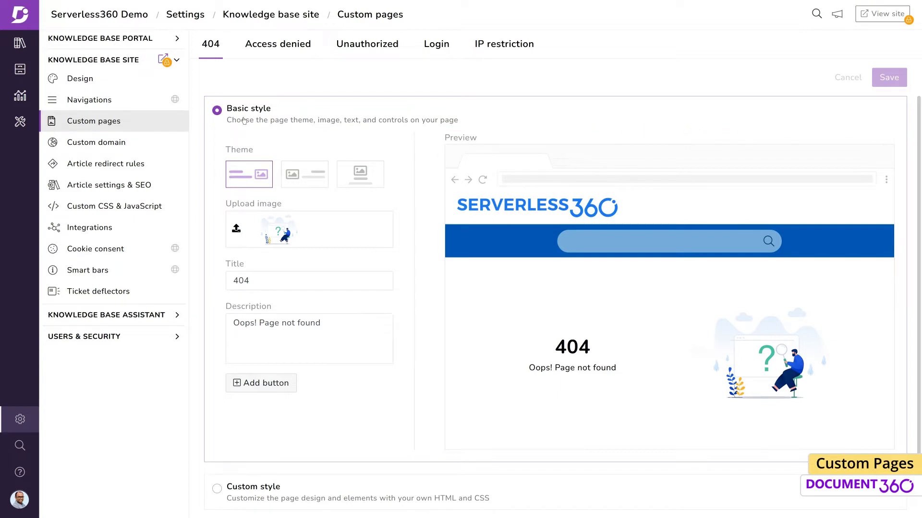
pyautogui.scroll(-1, 289, 178)
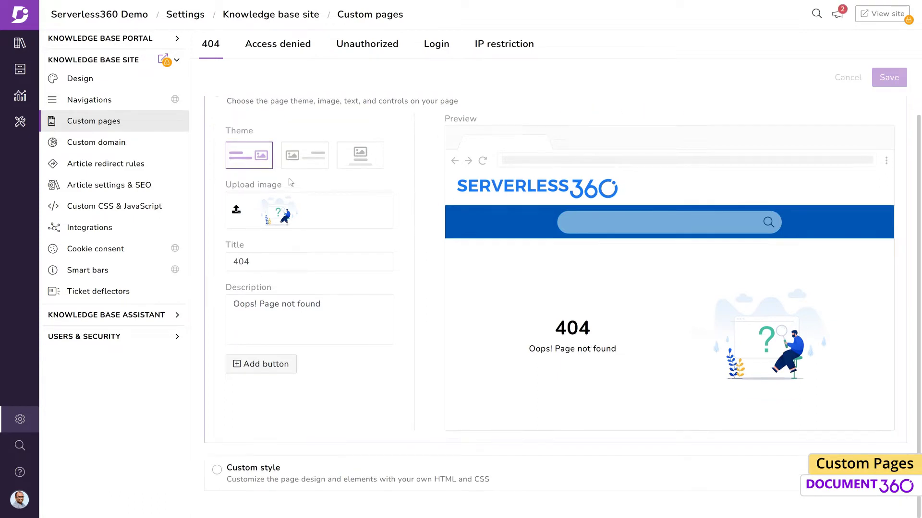
pyautogui.click(249, 477)
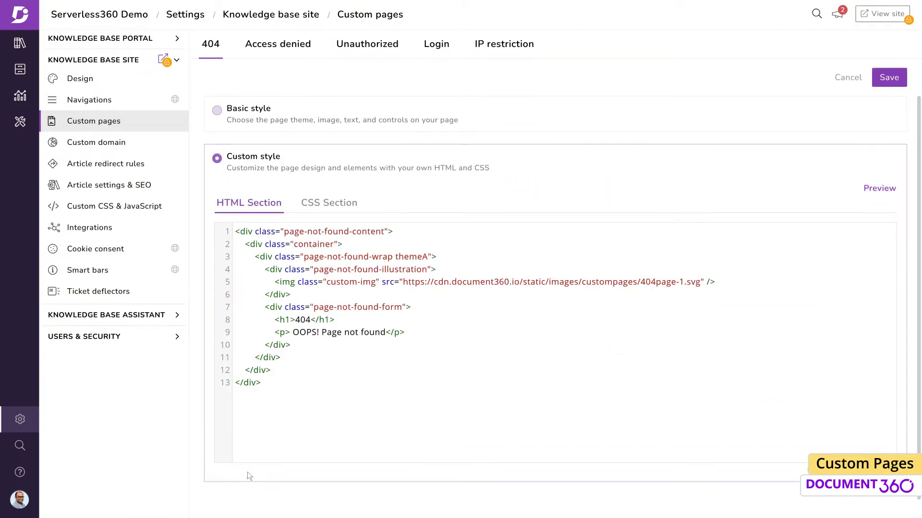
pyautogui.click(340, 208)
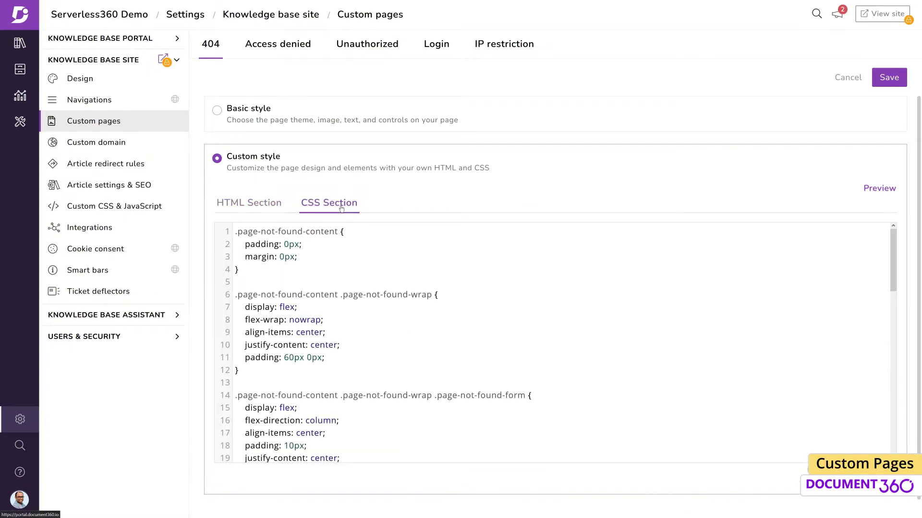
pyautogui.click(241, 202)
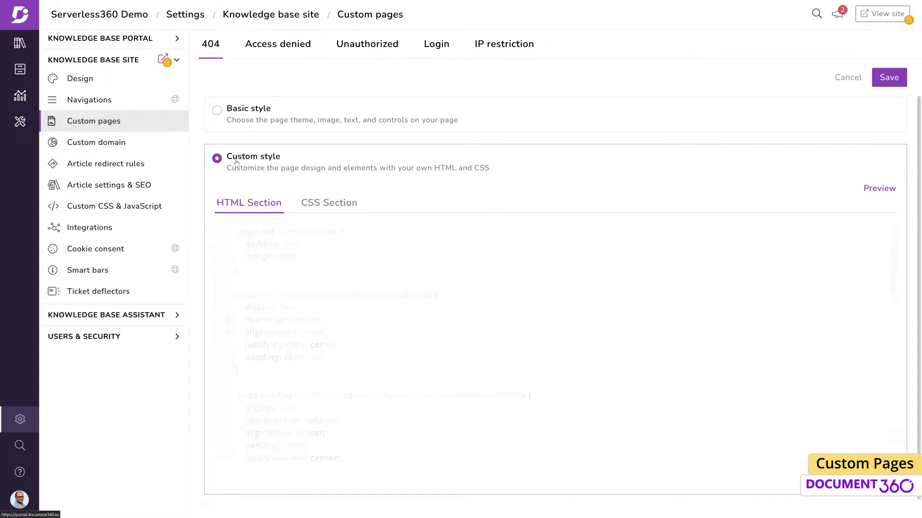
pyautogui.click(217, 110)
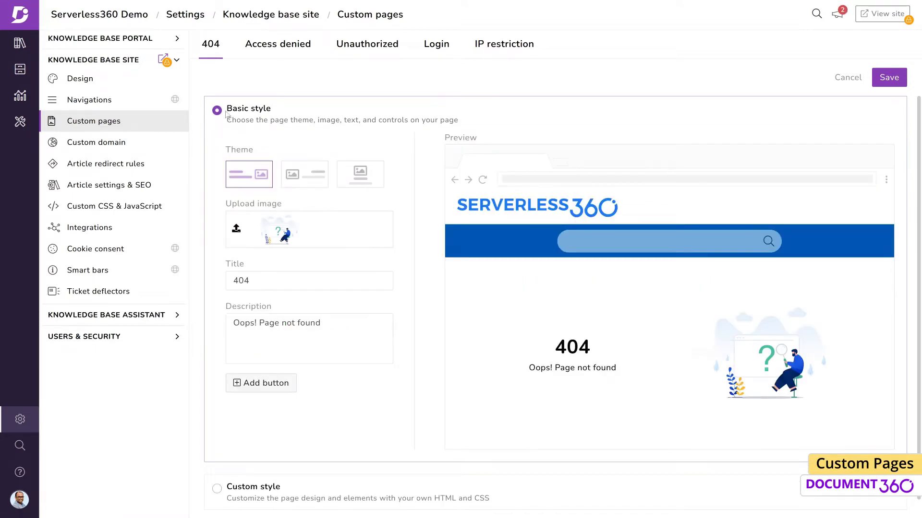
# Use the image-left theme with the default 404 monitor illustration.
pyautogui.click(315, 181)
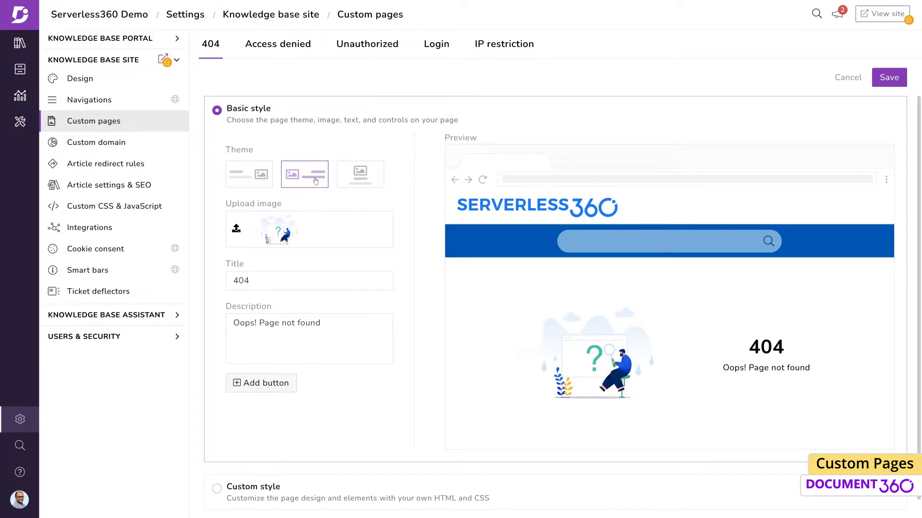
pyautogui.click(310, 240)
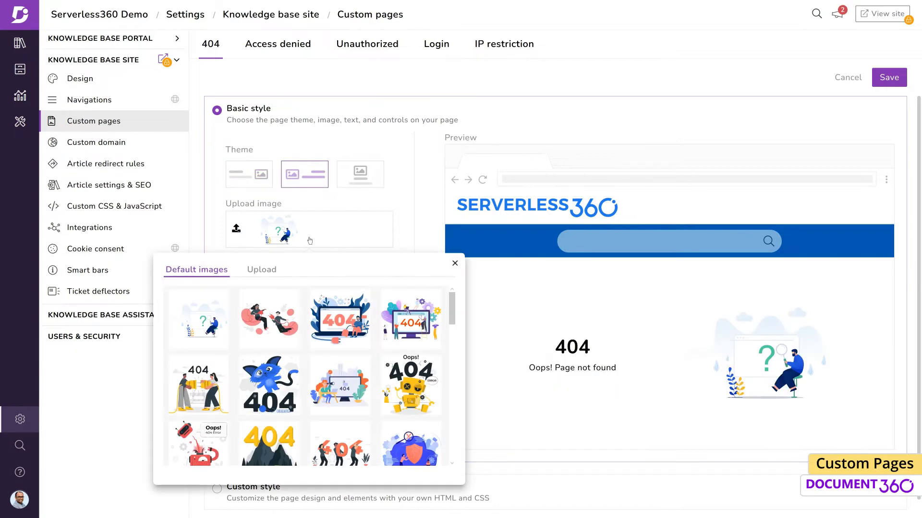
pyautogui.click(268, 273)
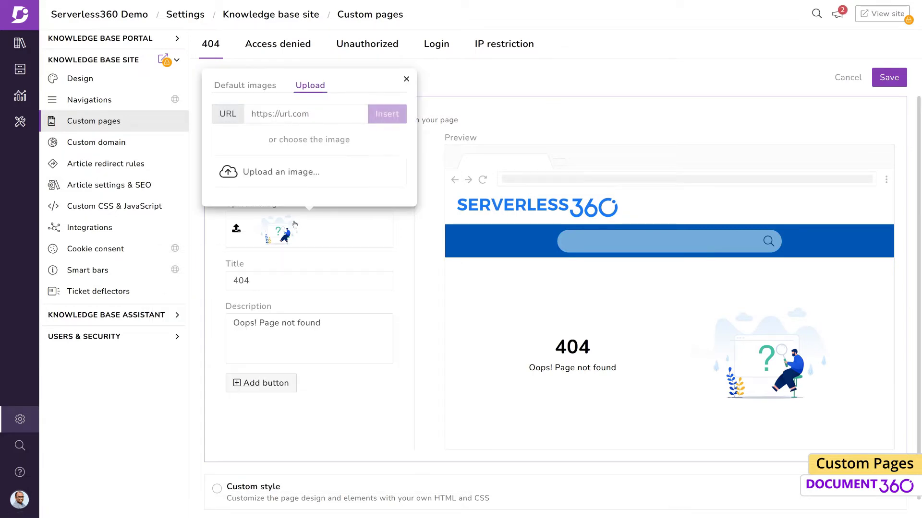
pyautogui.click(245, 85)
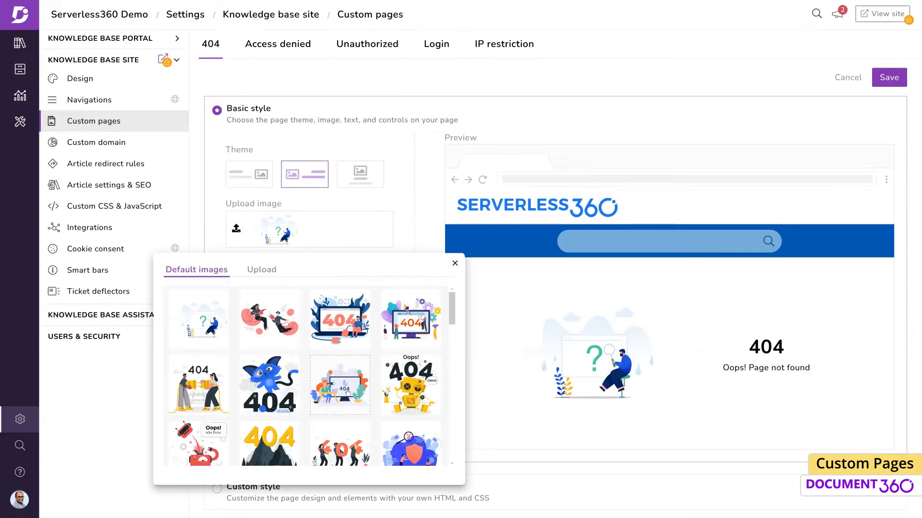
pyautogui.click(411, 320)
# Set the title to '404 Error!' and description to 'We can't seem to find the page you're looking for.'.
pyautogui.click(374, 281)
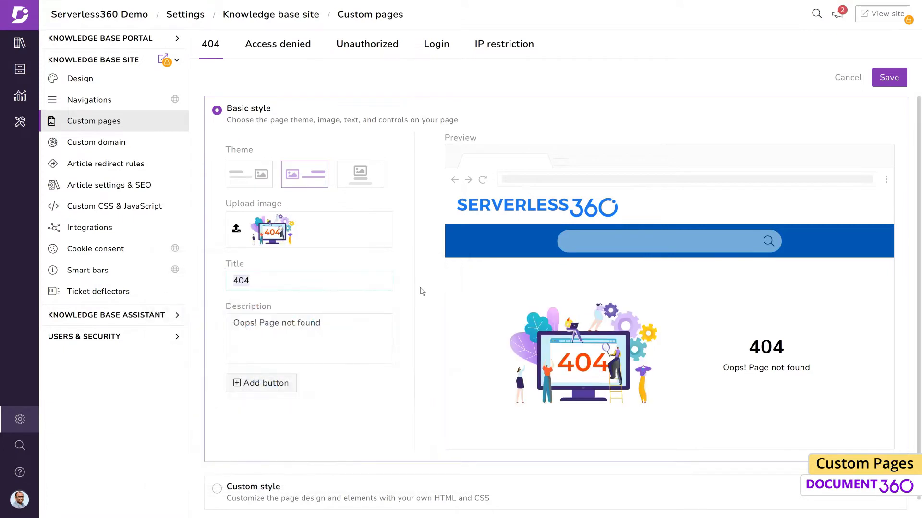
pyautogui.write('Error!')
pyautogui.press('Tab')
pyautogui.hotkey('ctrl', 'a')
pyautogui.write("We can't seem to find the page you're looking for.")
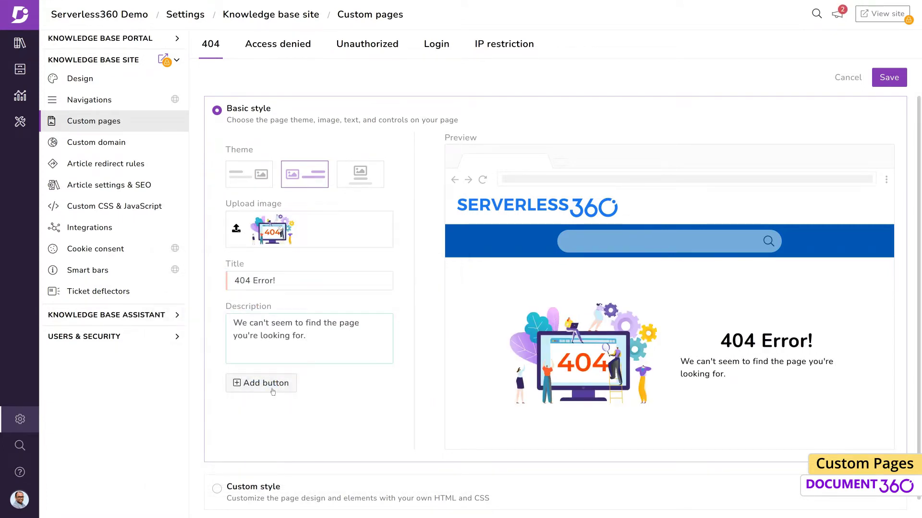
# Add Documentation and Home page buttons and save the 404 page.
pyautogui.click(274, 392)
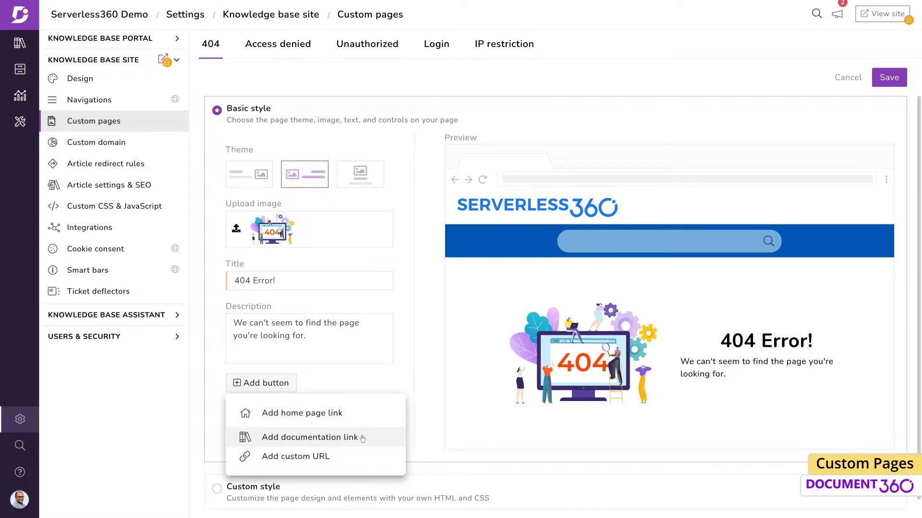
pyautogui.click(358, 437)
pyautogui.click(281, 384)
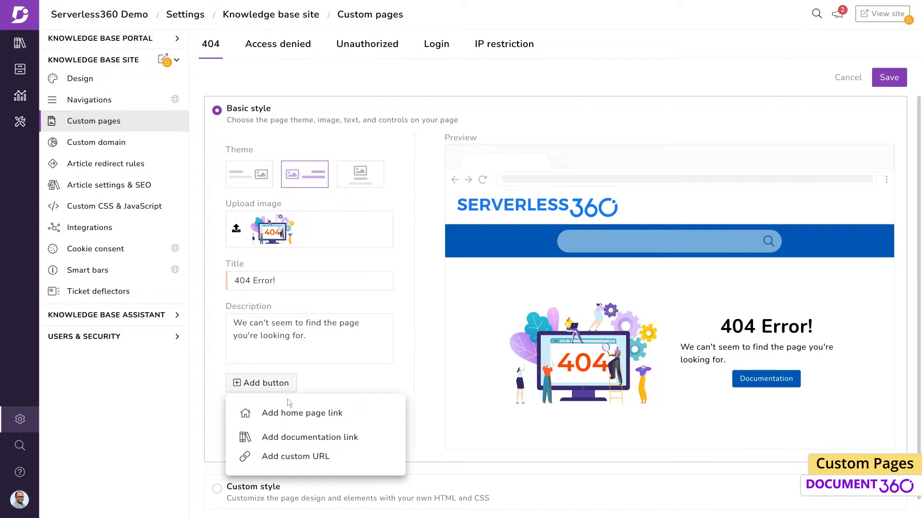
pyautogui.click(295, 415)
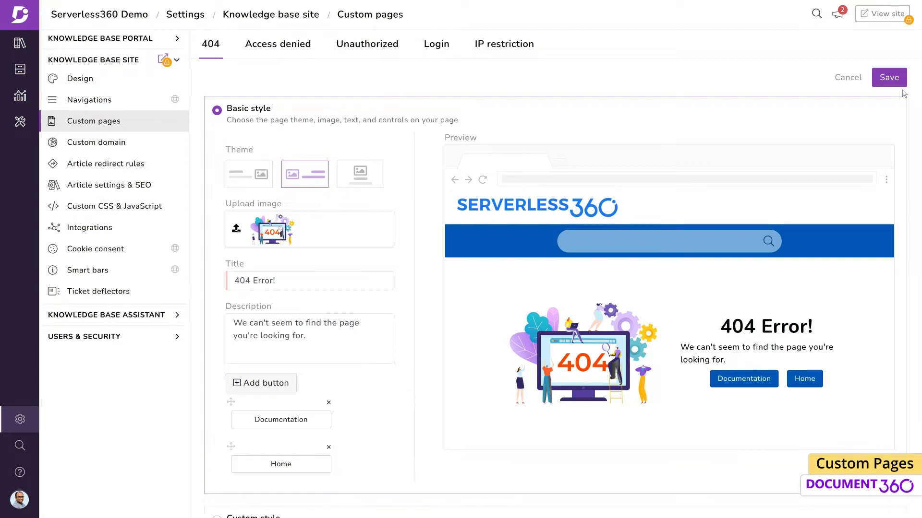
pyautogui.click(887, 80)
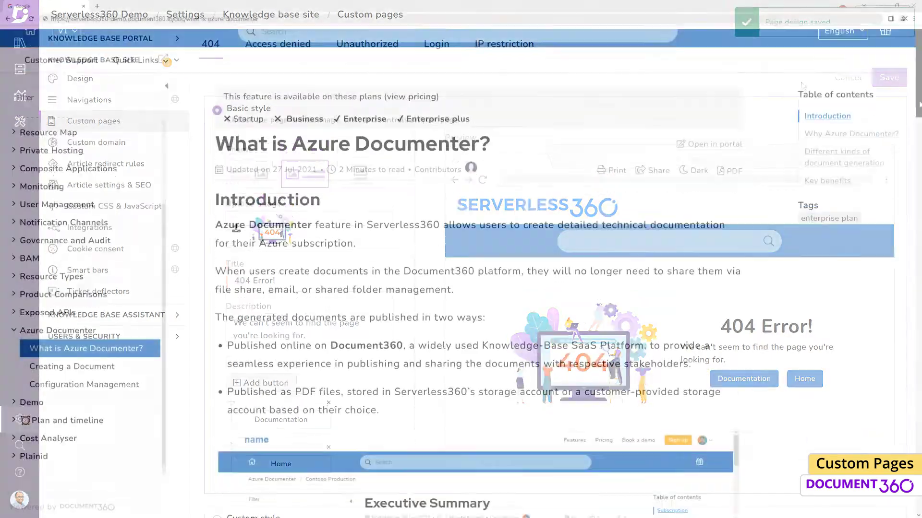
# Load the missing 'configuration' page to see the 404 Error page, then follow its Documentation button.
pyautogui.scroll(-10, 477, 264)
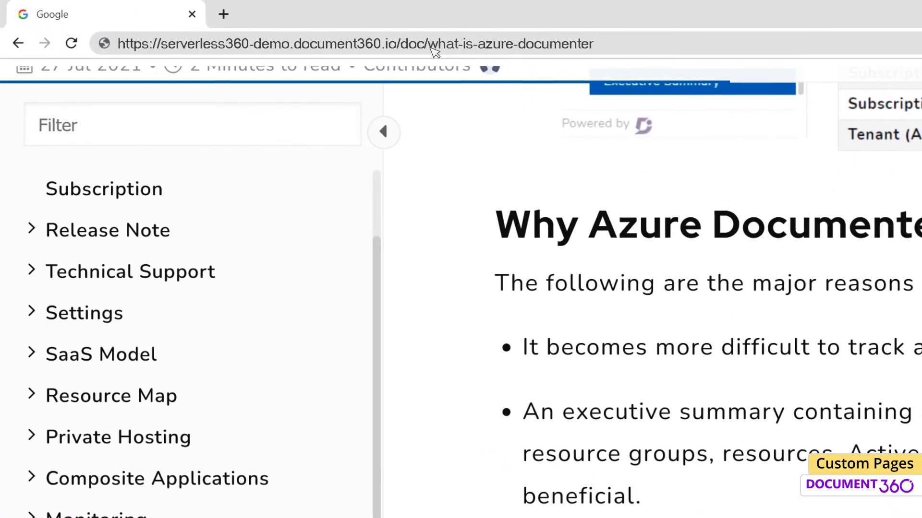
pyautogui.write('configuration')
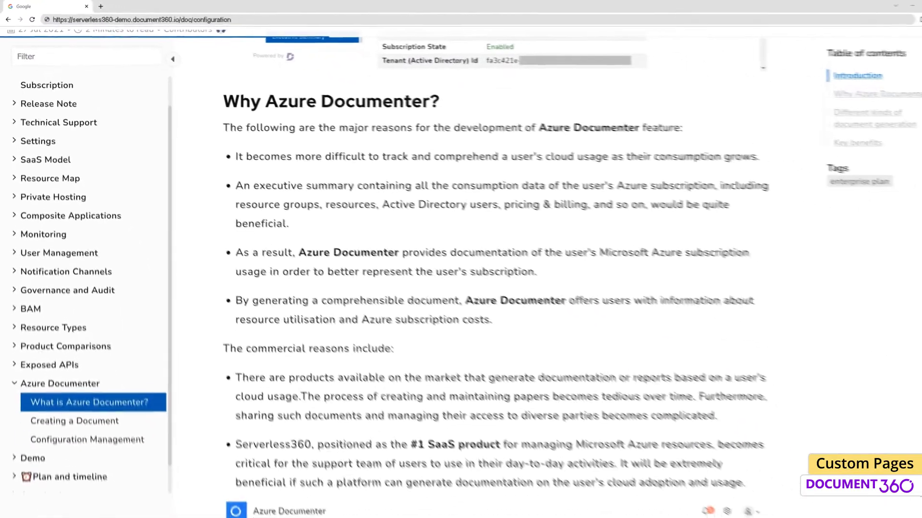
pyautogui.press('Return')
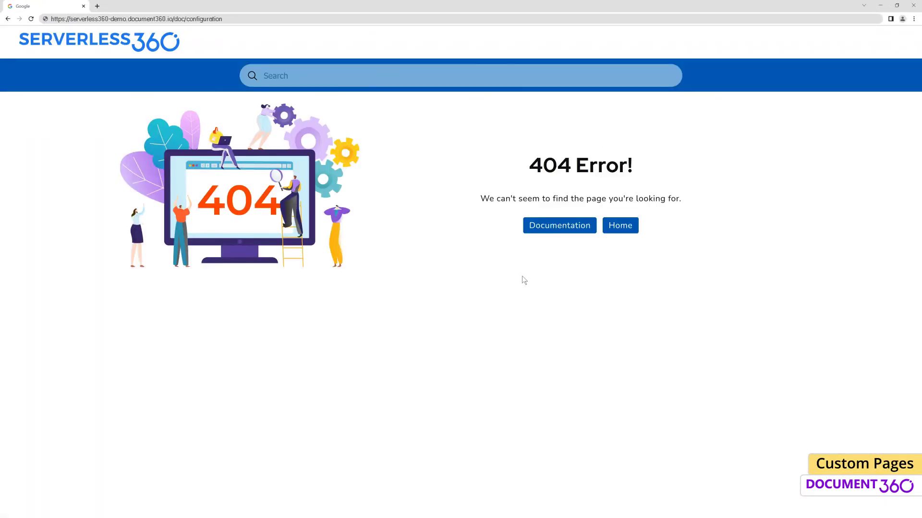
pyautogui.click(608, 233)
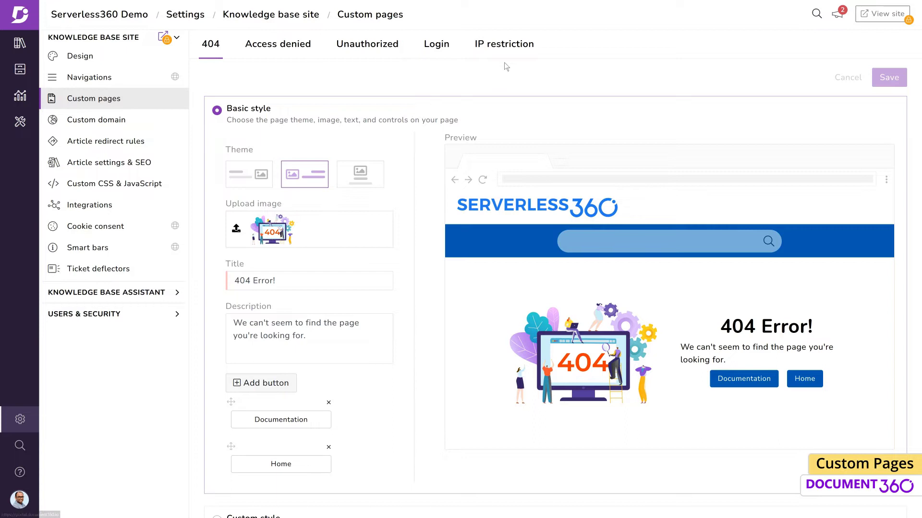
pyautogui.click(120, 314)
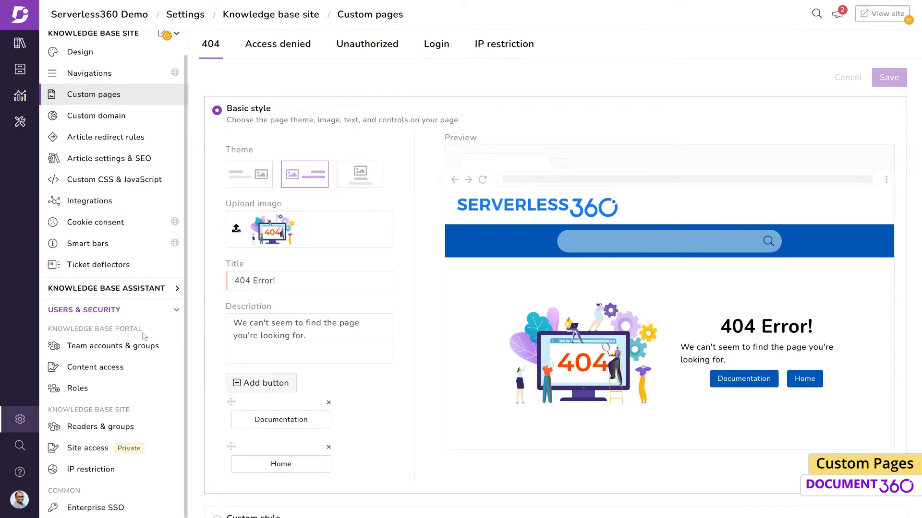
pyautogui.click(127, 446)
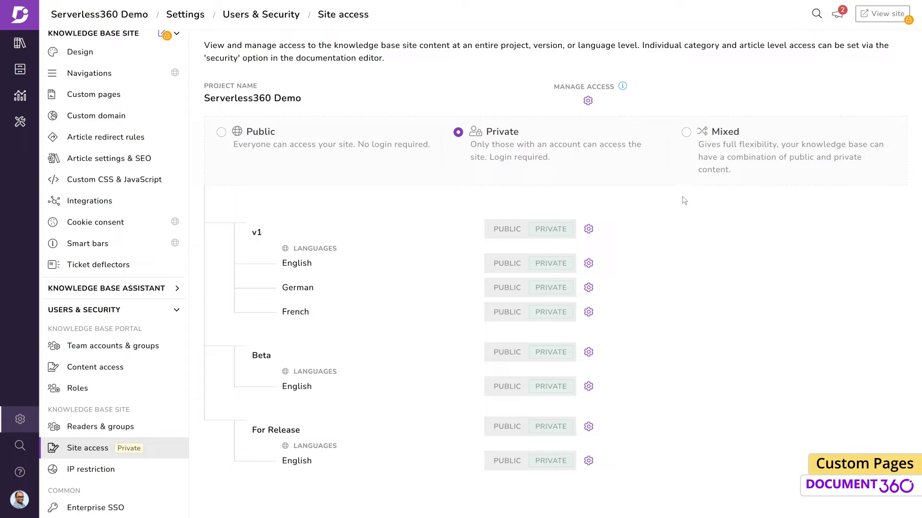
pyautogui.click(145, 97)
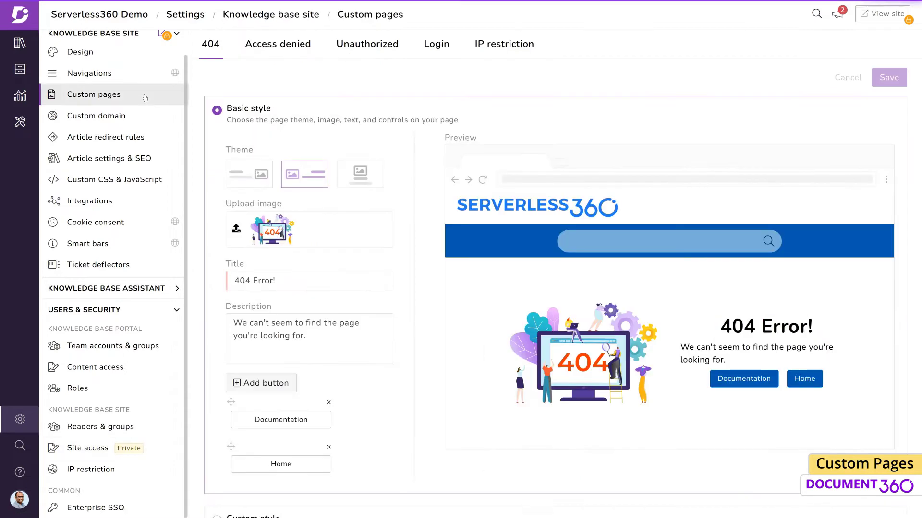
# Give the Login page the image-left theme with the beanbag illustration and save it.
pyautogui.click(437, 54)
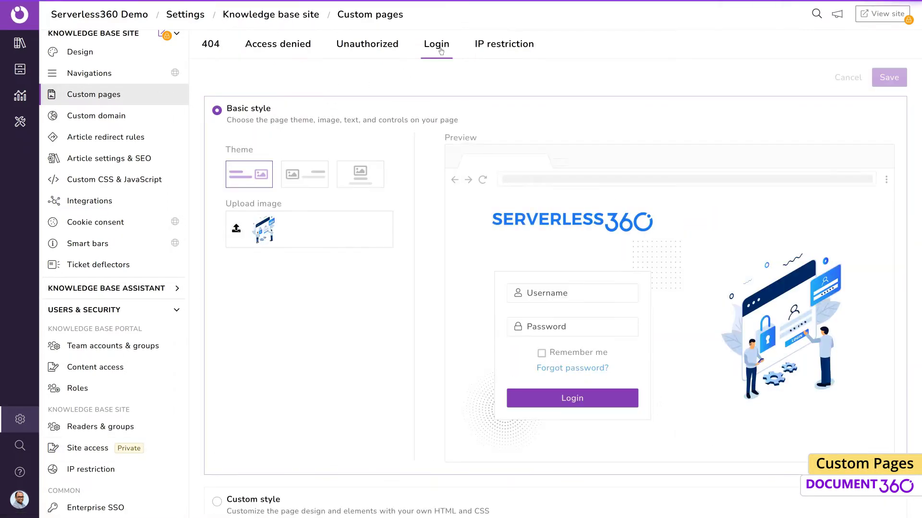
pyautogui.click(366, 180)
pyautogui.click(298, 184)
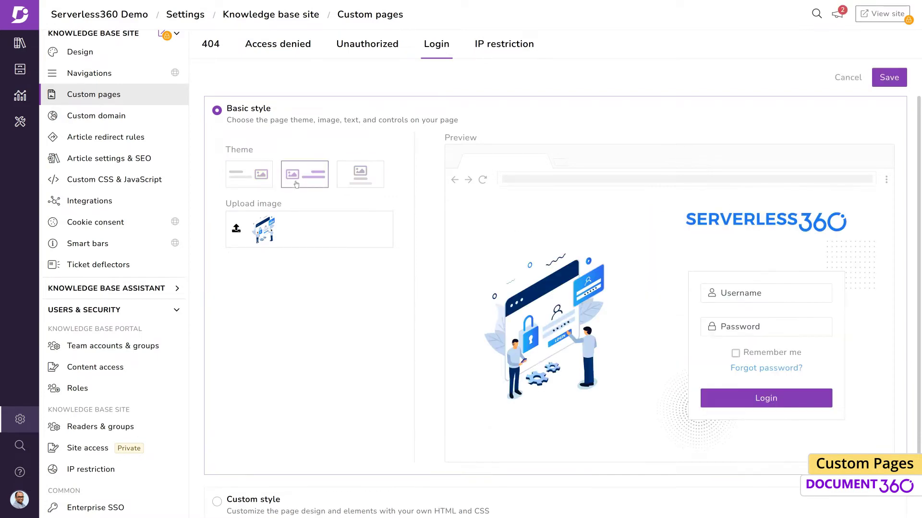
pyautogui.click(262, 232)
pyautogui.scroll(-3, 308, 365)
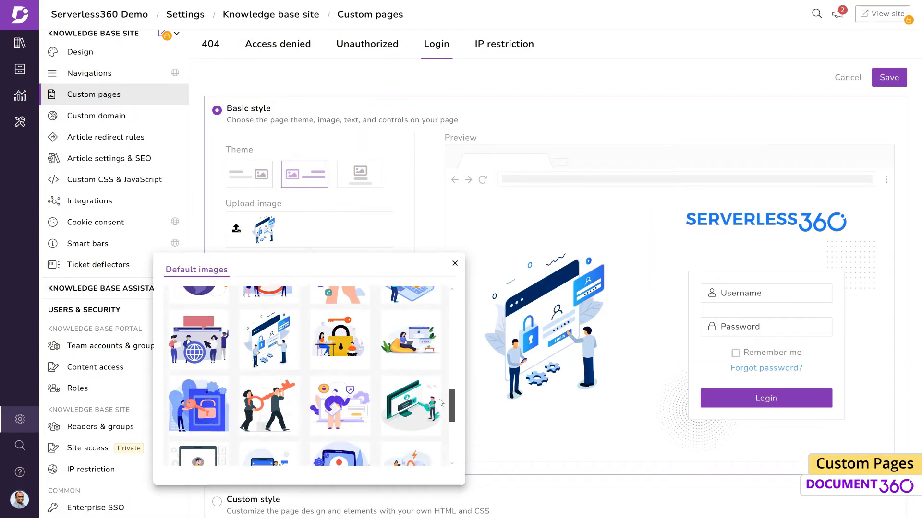
pyautogui.click(420, 336)
pyautogui.click(891, 79)
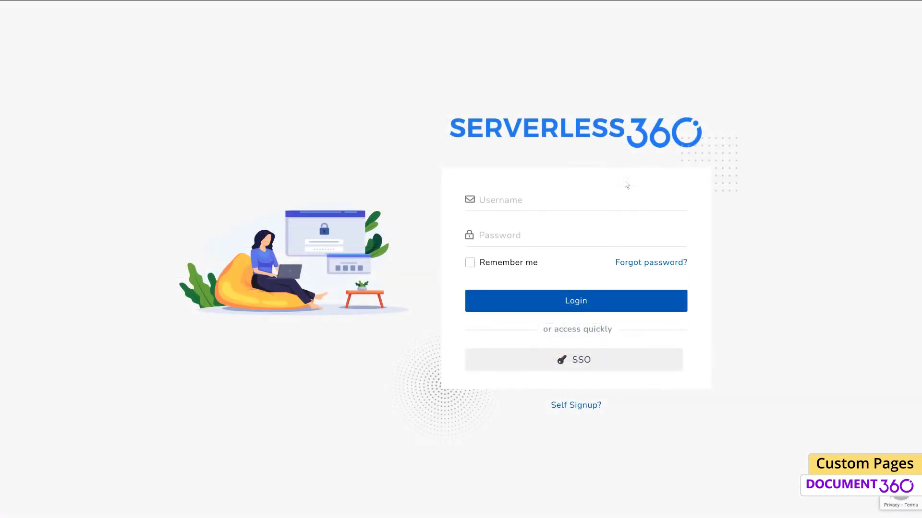
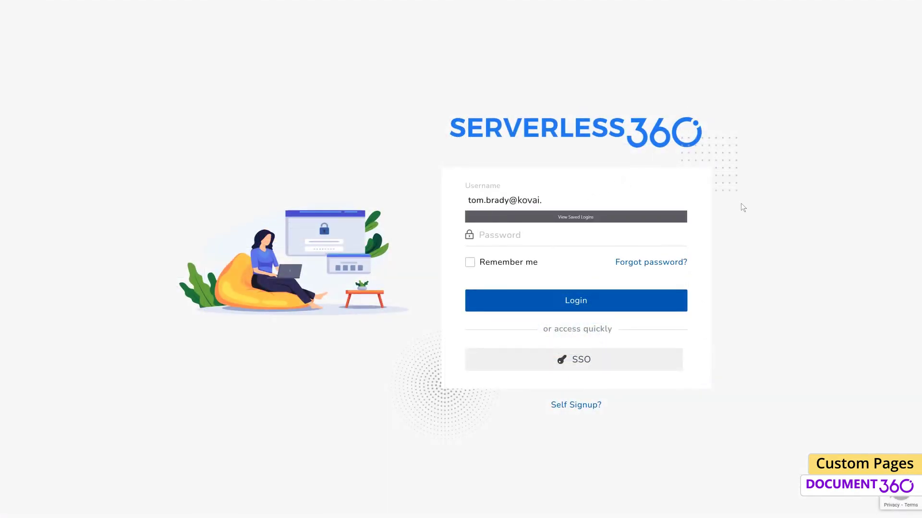
# Sign in on the live site with the account e-mail and password.
pyautogui.press('Tab')
pyautogui.write('*************')
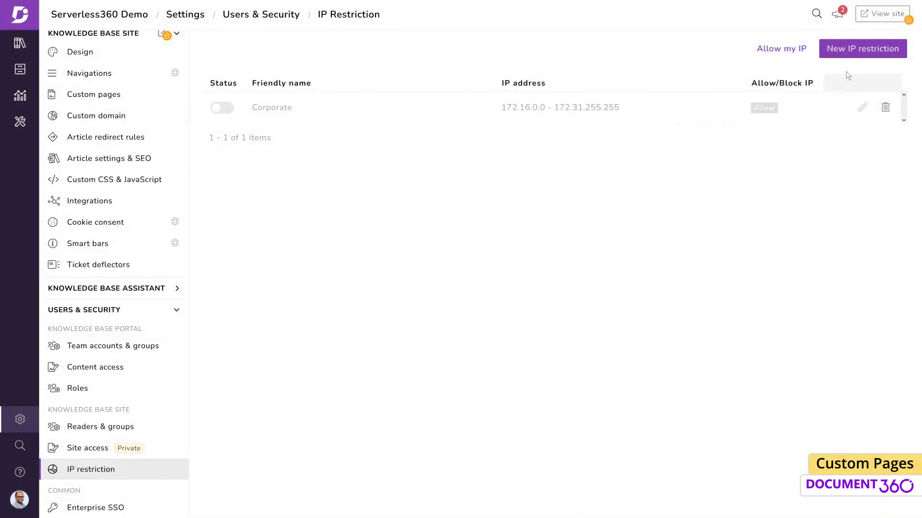
# Add an Allow IP restriction named 'Restricted' for range 51.254.0.0 - 51.255.255.255.
pyautogui.click(860, 45)
pyautogui.click(783, 104)
pyautogui.write('Restricted')
pyautogui.press('Tab')
pyautogui.write('51.254.0.0 - 51.255.255.255')
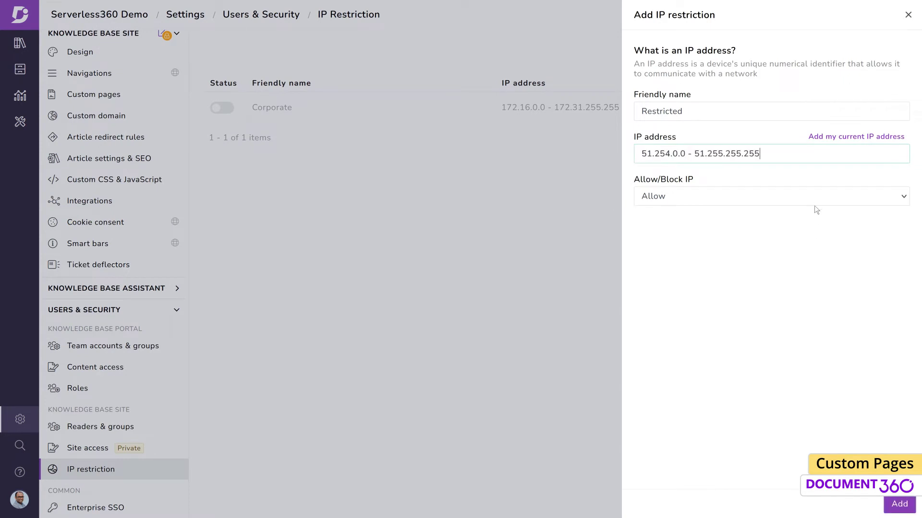
pyautogui.click(814, 206)
pyautogui.click(753, 215)
pyautogui.click(899, 504)
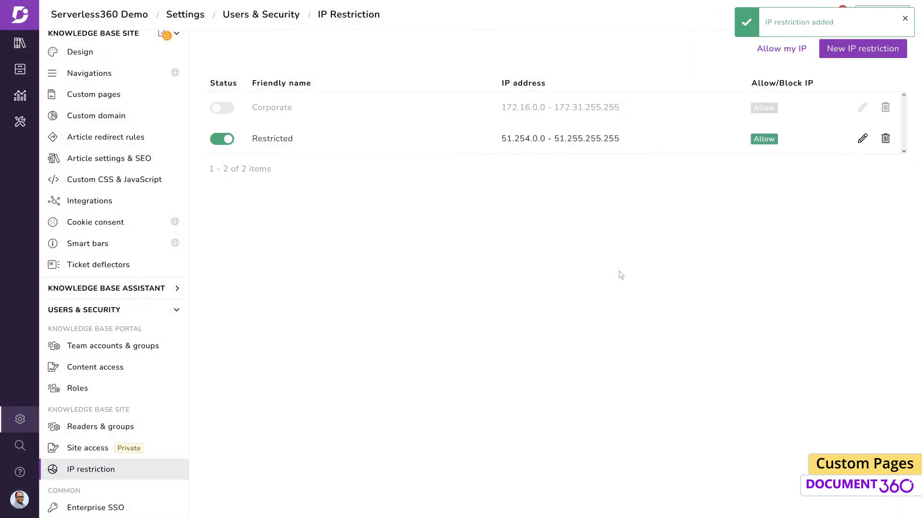
# Lay out the IP restriction page image-left with the lock illustration.
pyautogui.click(93, 94)
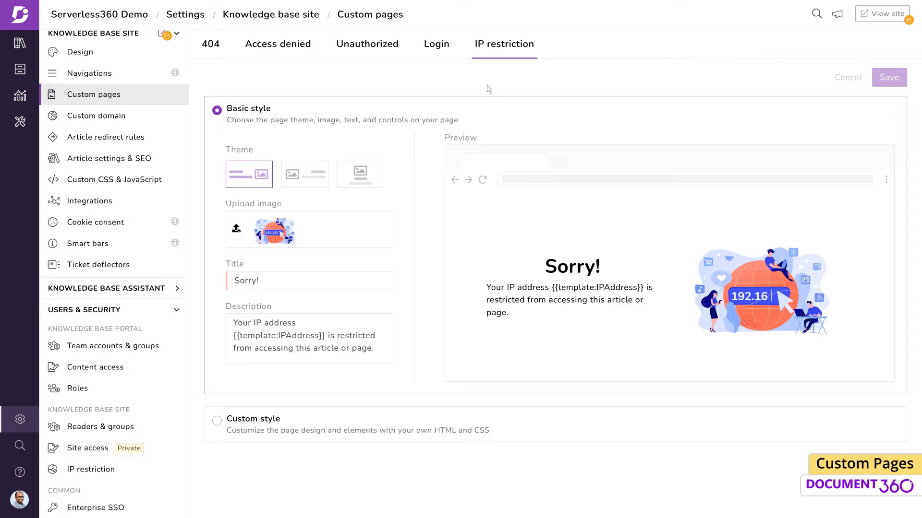
pyautogui.click(311, 183)
pyautogui.click(281, 235)
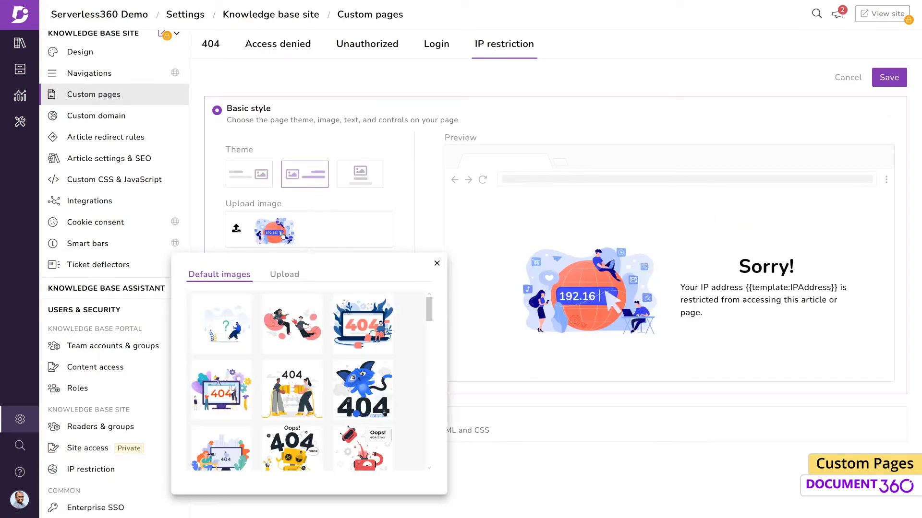
pyautogui.scroll(-10, 307, 384)
pyautogui.click(222, 437)
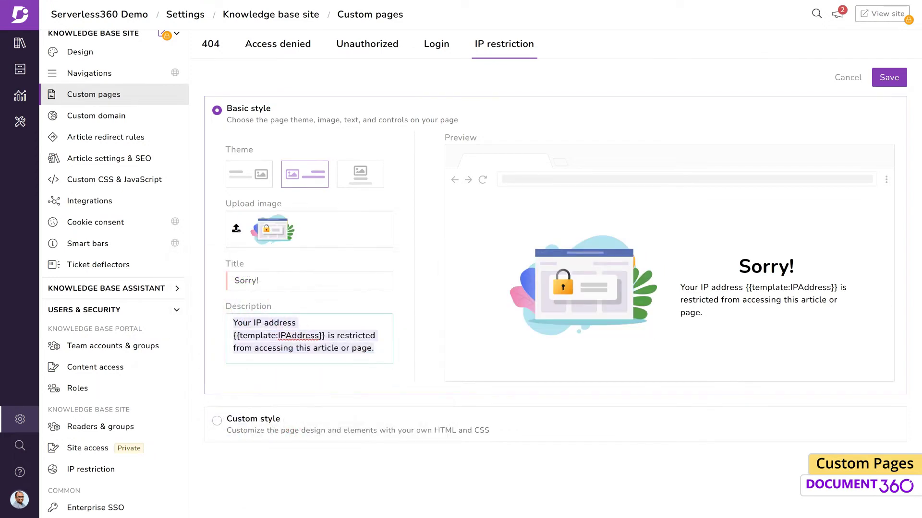
# Set the description to 'Your IP address {{template:IPAddress}} is denied from accessing this site.', save, and load the site.
pyautogui.write('Your IP address {{template:IPAddress}} is denied from accessing this site.')
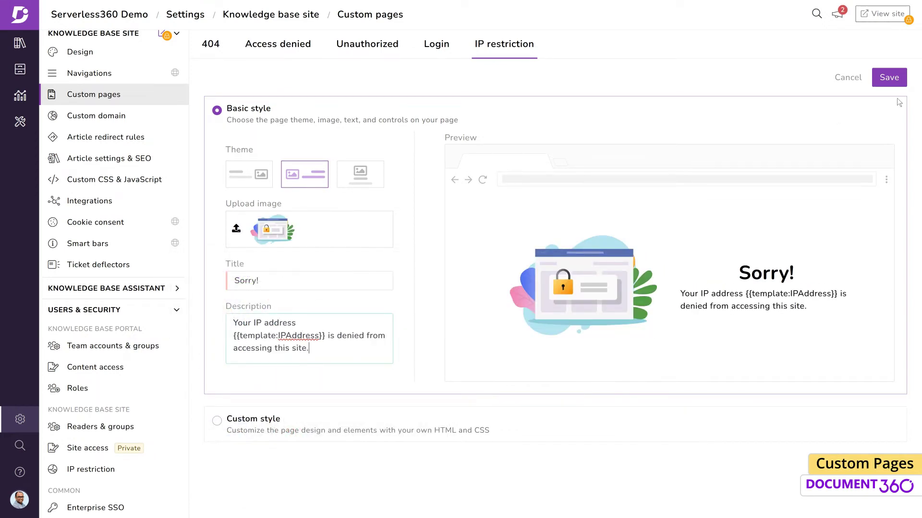
pyautogui.click(889, 79)
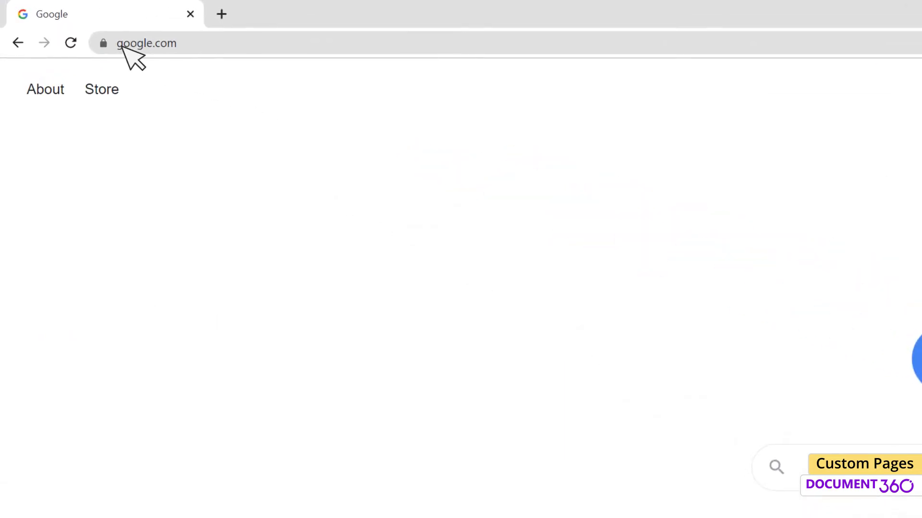
pyautogui.click(123, 44)
pyautogui.write('https://serverless360-demo.document360.io/')
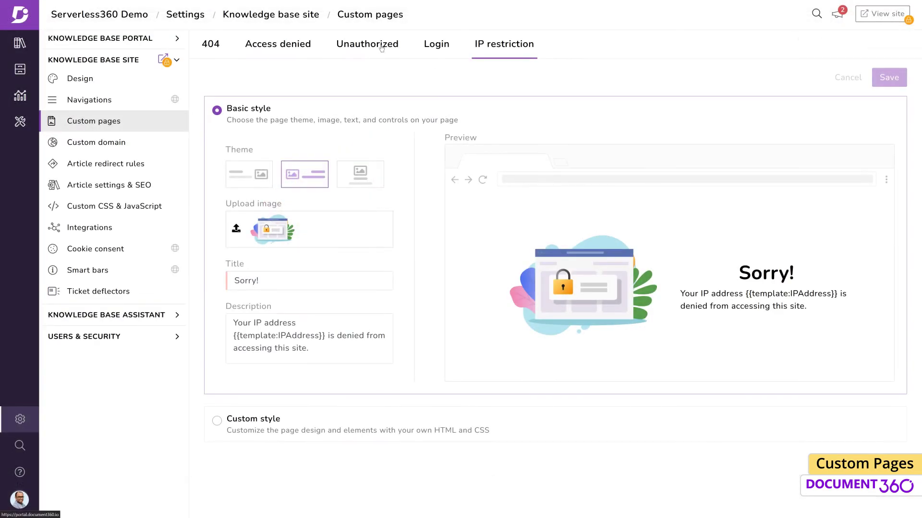
# Return to the project's Custom pages settings for the Unauthorized page.
pyautogui.click(382, 46)
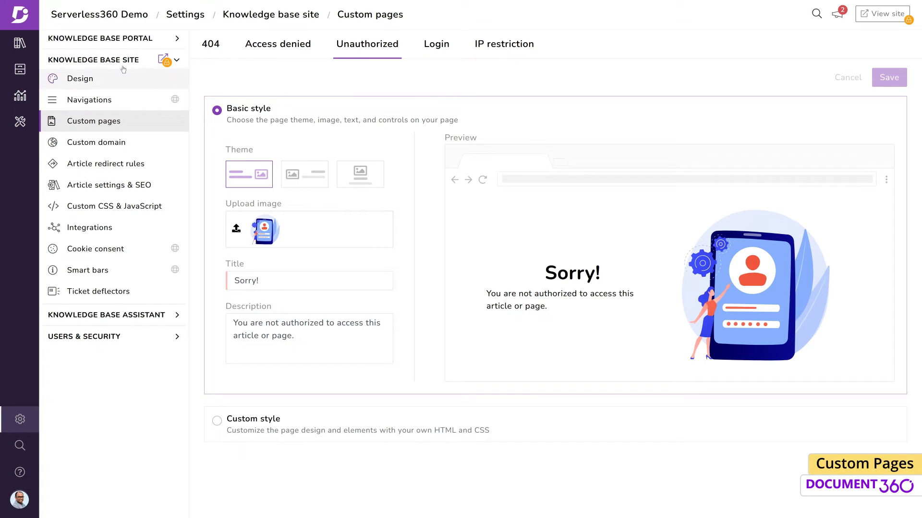
pyautogui.click(29, 19)
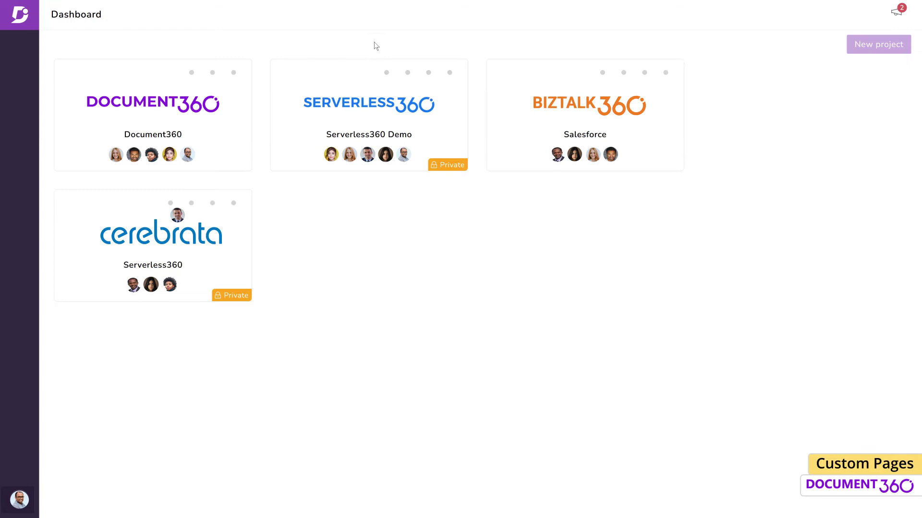
pyautogui.moveTo(387, 75)
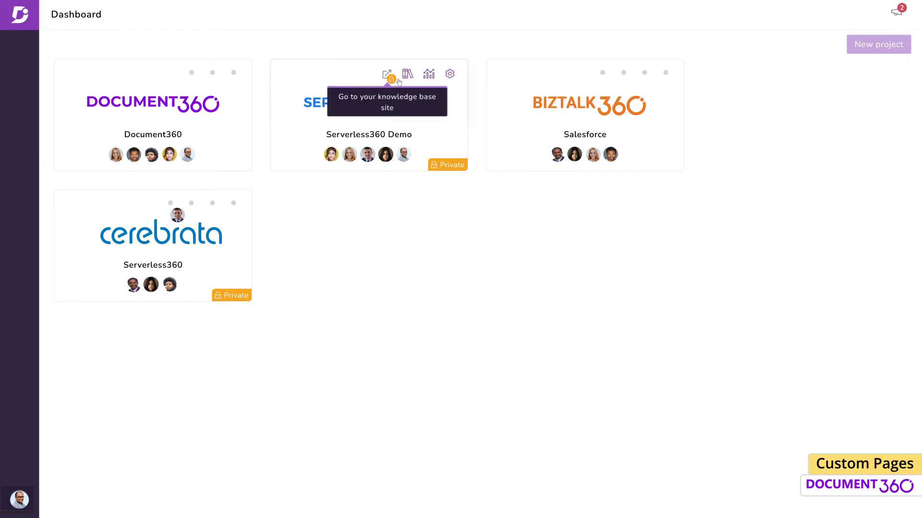
pyautogui.click(450, 74)
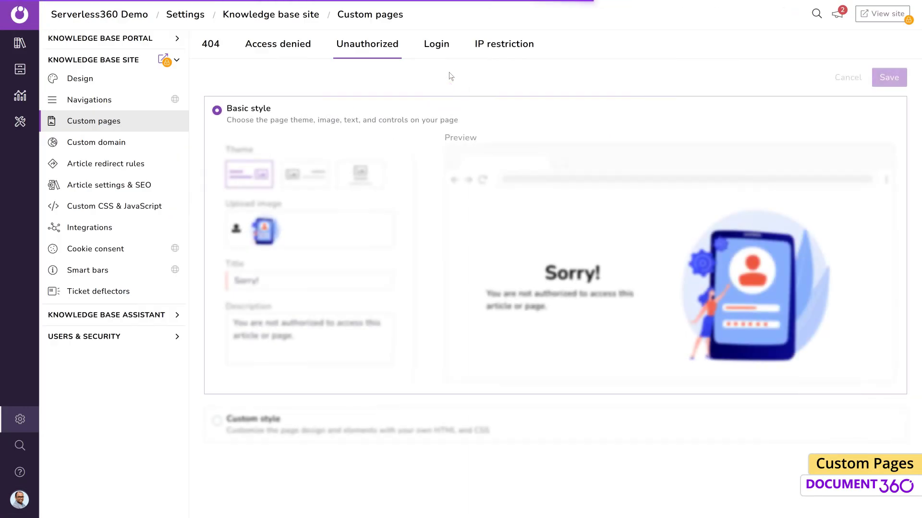
# Lay out the Unauthorized page image-left with a lock illustration from the default images.
pyautogui.click(324, 176)
pyautogui.click(264, 230)
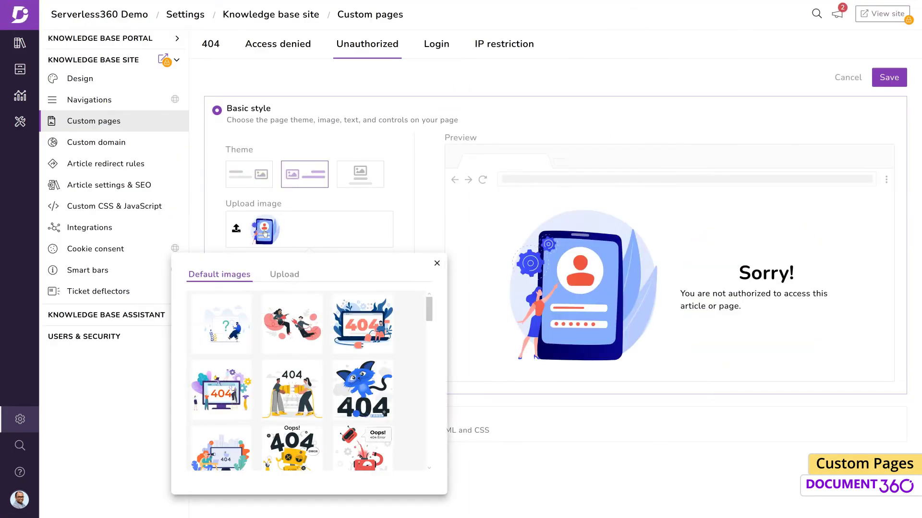
pyautogui.scroll(-5, 309, 370)
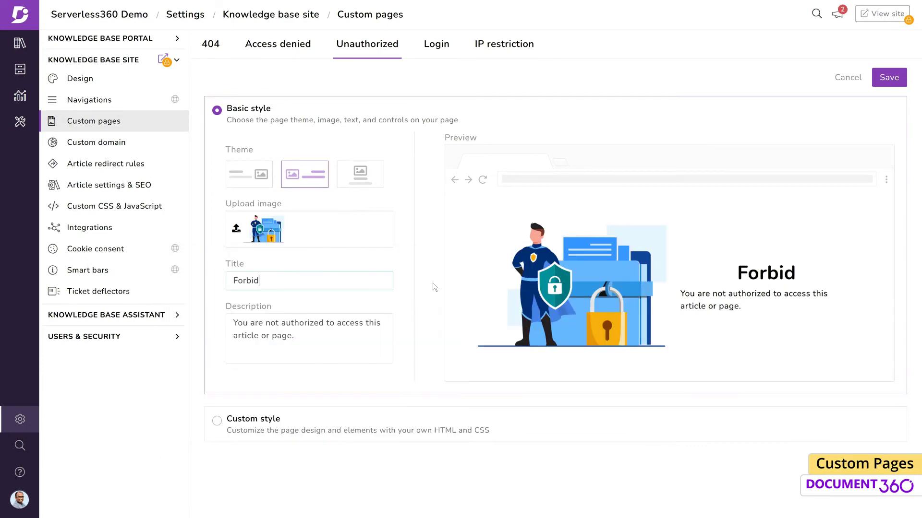
# Retitle it 'Forbidden!', set the description 'You have attempted to access a page for which you are not authorized.', and save.
pyautogui.write('den!')
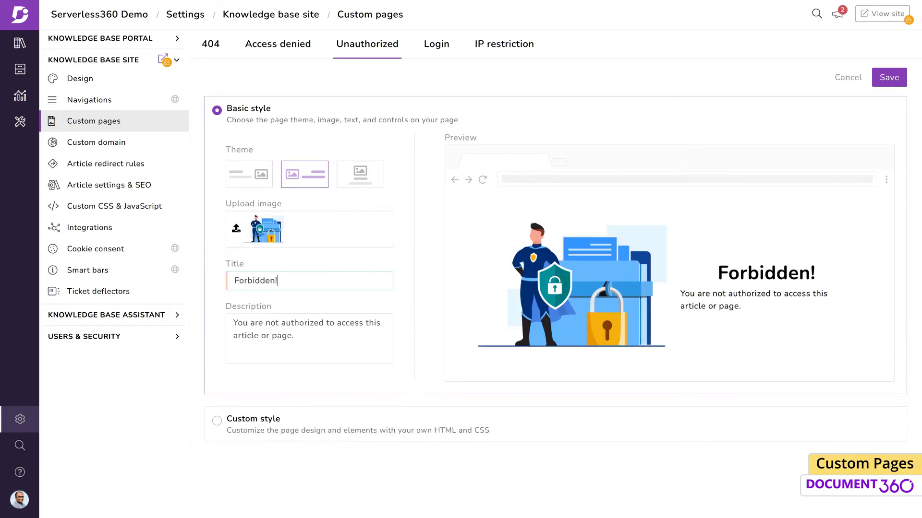
pyautogui.press('Tab')
pyautogui.hotkey('ctrl', 'a')
pyautogui.write('You have attempted to access a page for which you are not authorized.')
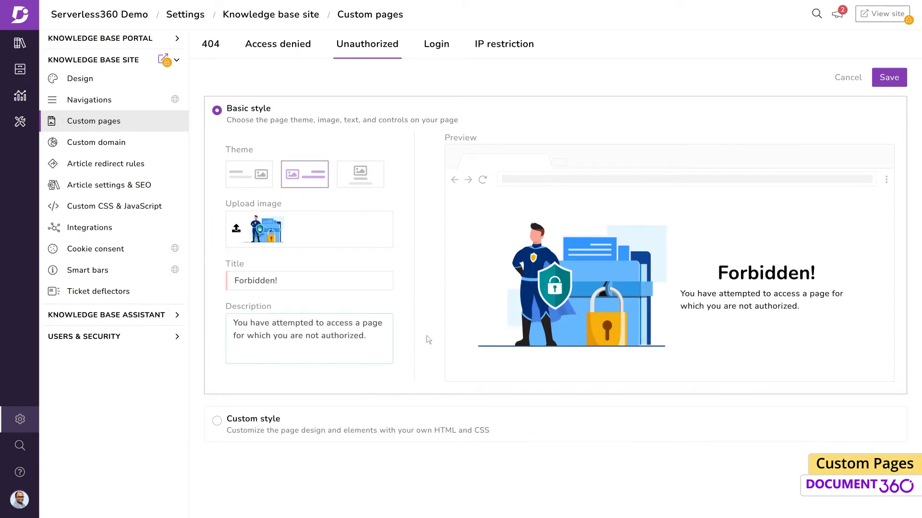
pyautogui.click(889, 82)
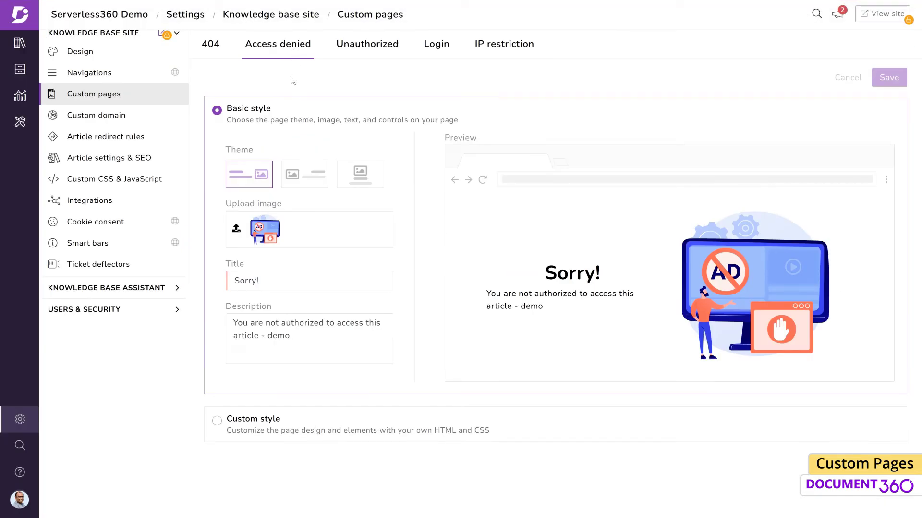
# In Content access, deny one team member access to the Beta version, then go back to Custom pages.
pyautogui.click(159, 313)
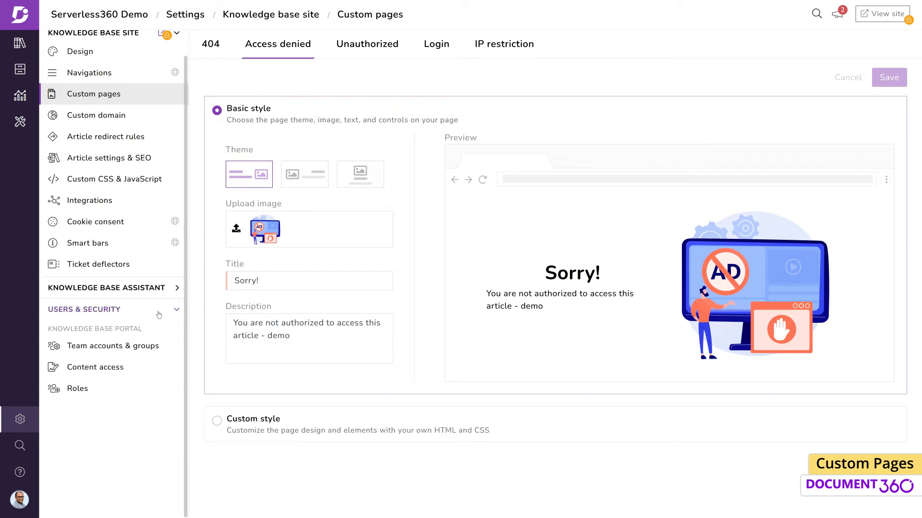
pyautogui.click(96, 367)
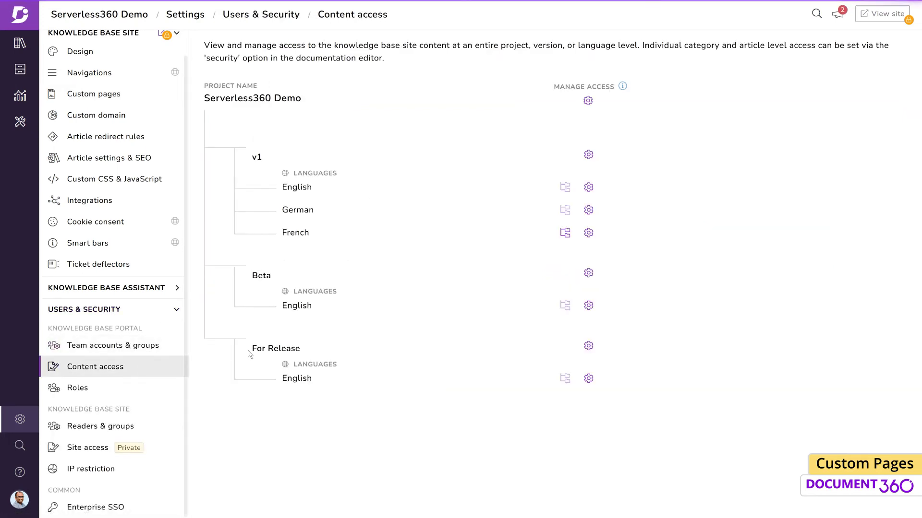
pyautogui.click(589, 274)
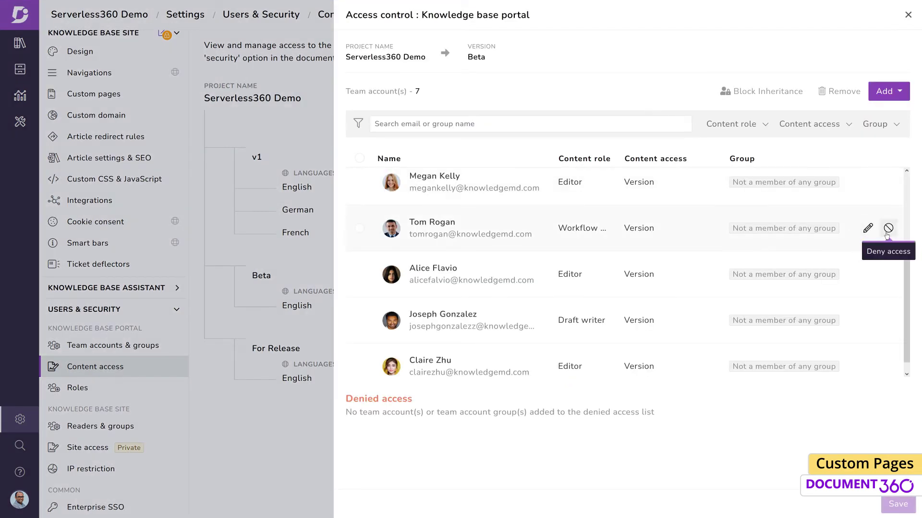
pyautogui.click(887, 228)
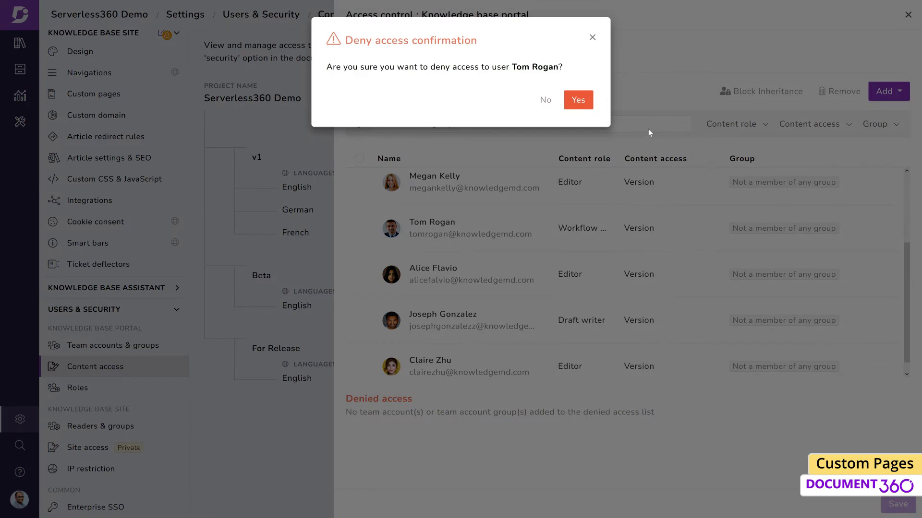
pyautogui.click(583, 108)
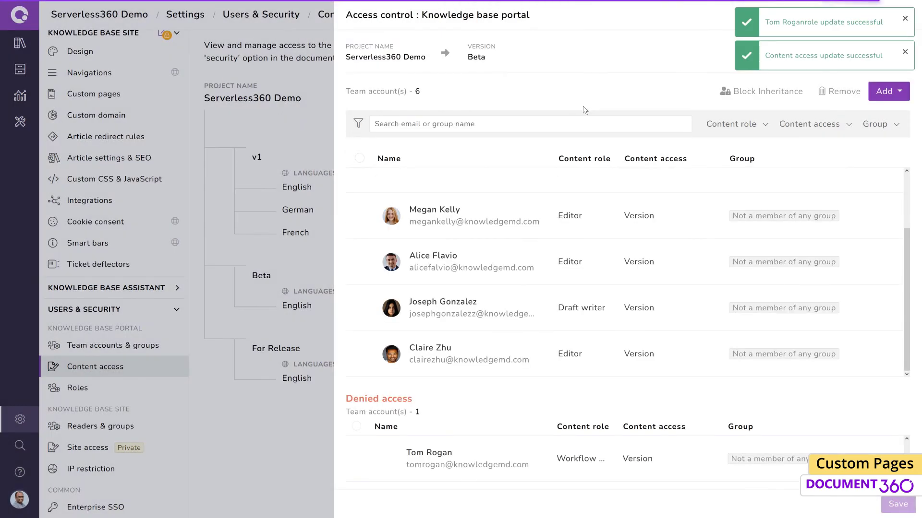
pyautogui.click(284, 416)
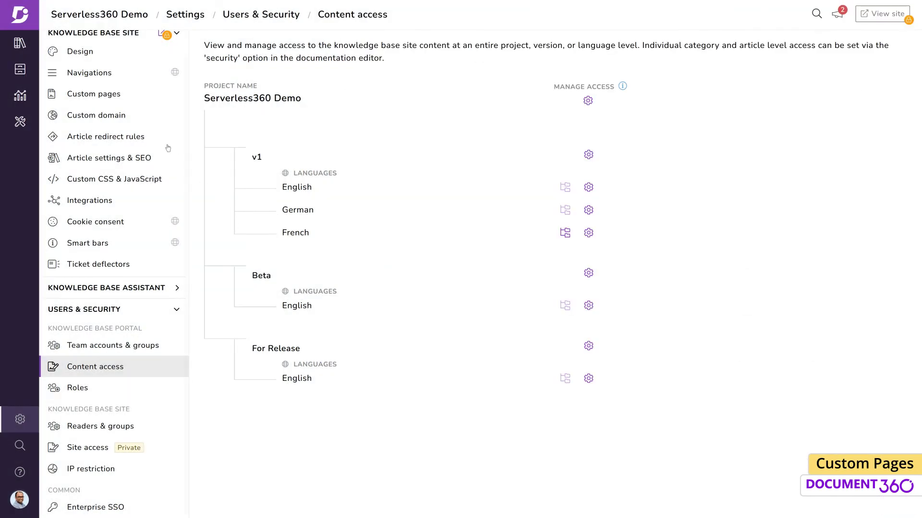
pyautogui.click(140, 101)
# Lay out the Access denied page image-left with the prohibition megaphone illustration.
pyautogui.click(285, 53)
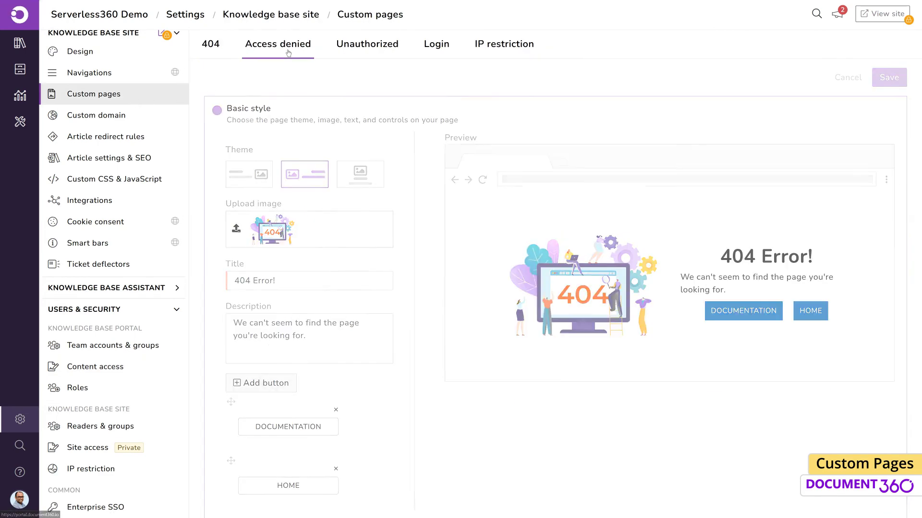
pyautogui.click(325, 180)
pyautogui.click(269, 234)
pyautogui.scroll(-5, 277, 344)
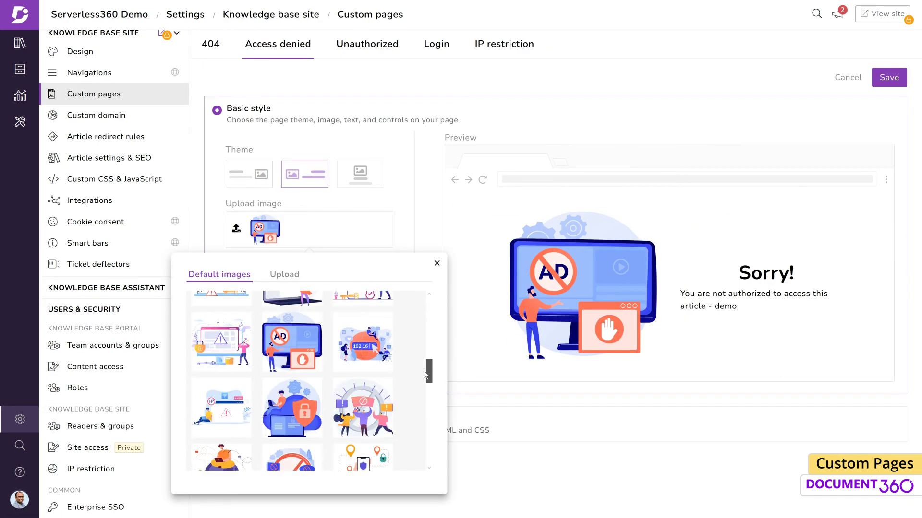
pyautogui.click(276, 343)
# Retitle it 'Access Denied!', paste the permission message, save, and view the Beta version on the site.
pyautogui.tripleClick(375, 280)
pyautogui.write('Access Denied!')
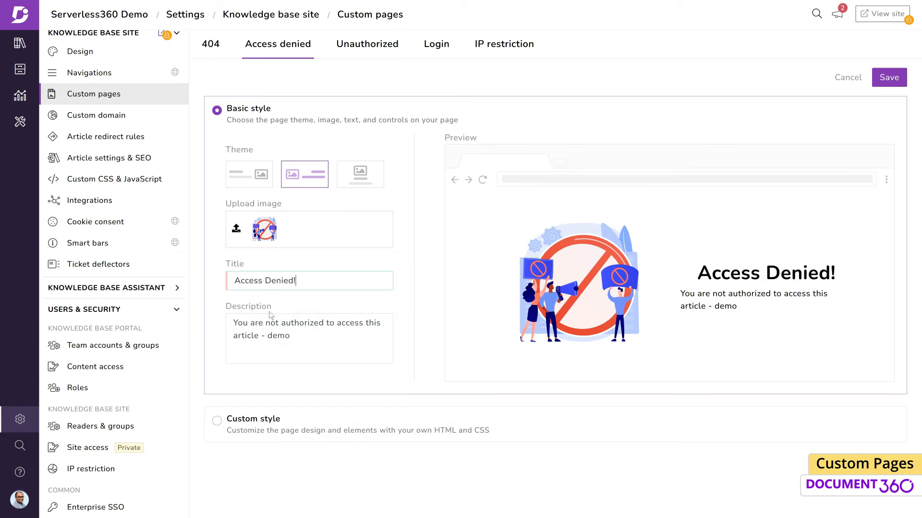
pyautogui.tripleClick(270, 315)
pyautogui.write('You do not have permission to access this page.')
pyautogui.click(893, 80)
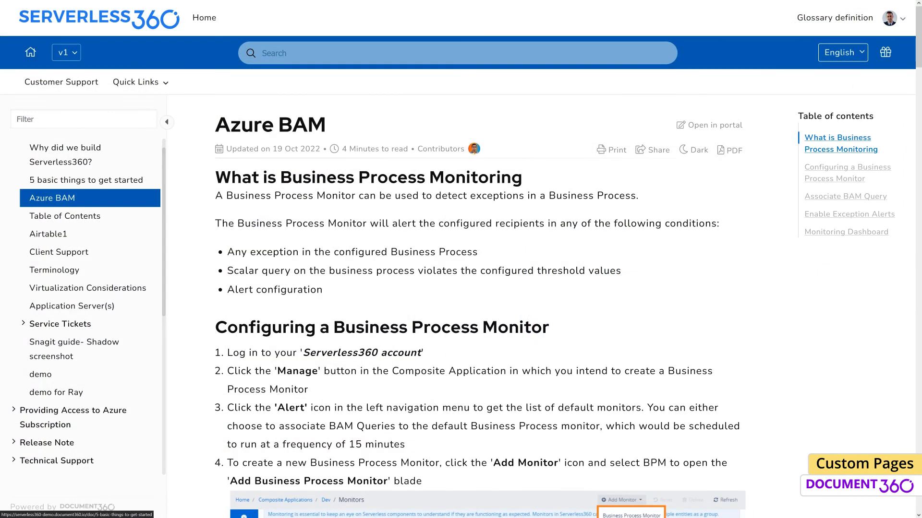
pyautogui.click(74, 54)
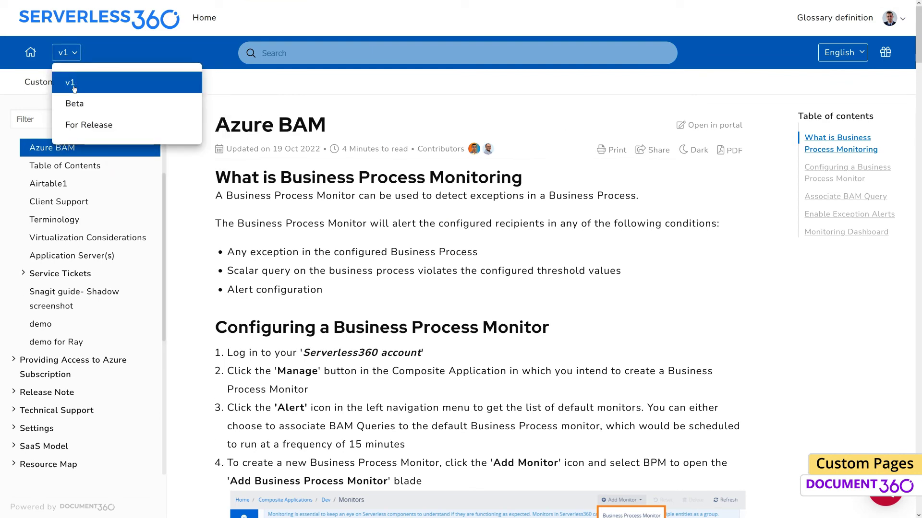
pyautogui.click(75, 104)
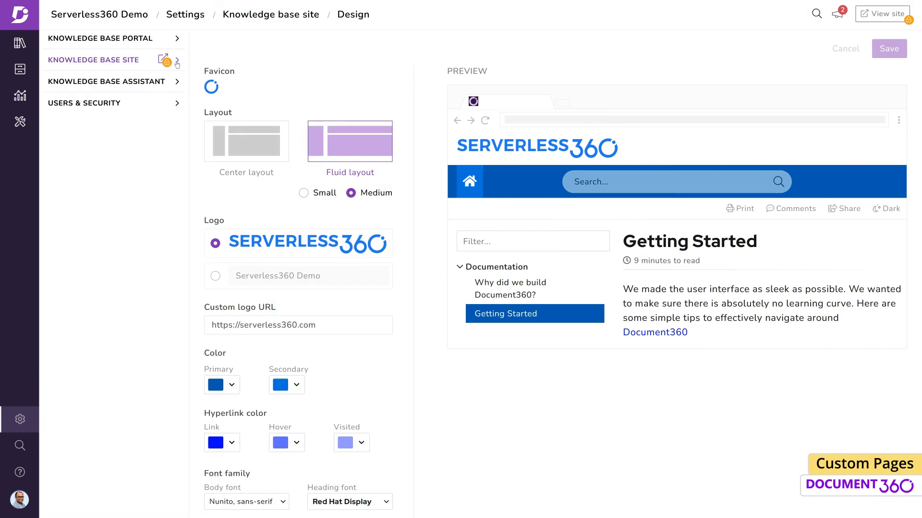
# Give the 404 page a left-aligned 404 monitor illustration, title 'Error!' and description 'We can't seem to find the page you're looking for.'.
pyautogui.click(148, 126)
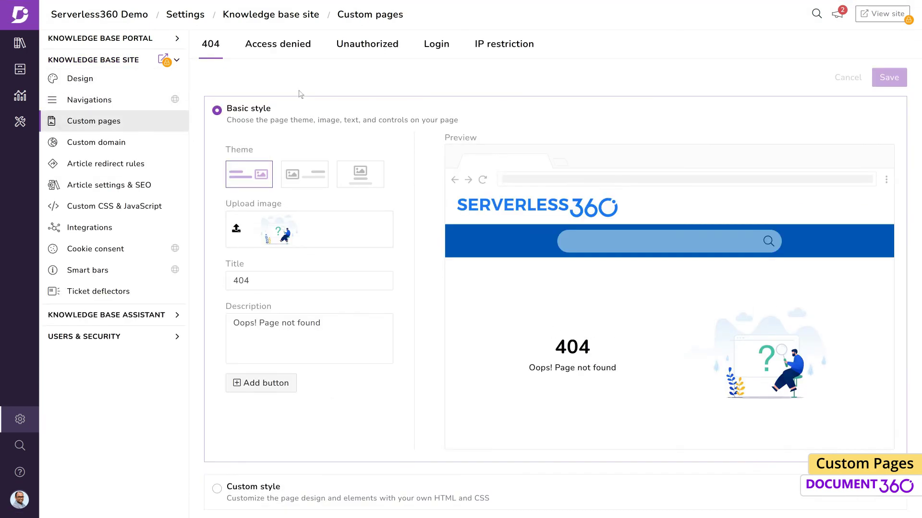
pyautogui.click(305, 174)
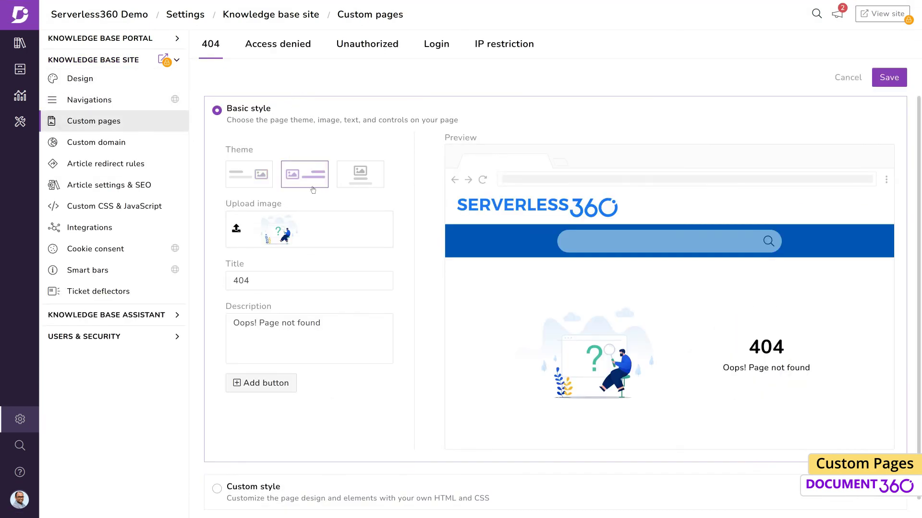
pyautogui.click(236, 229)
pyautogui.click(339, 317)
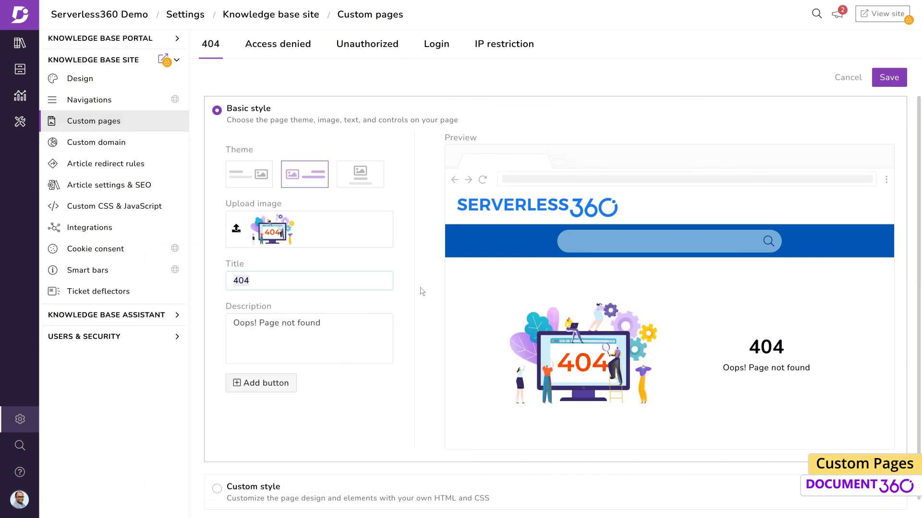
pyautogui.write('Error!')
pyautogui.press('Tab')
pyautogui.write("We can't seem to find the page you're looking for.")
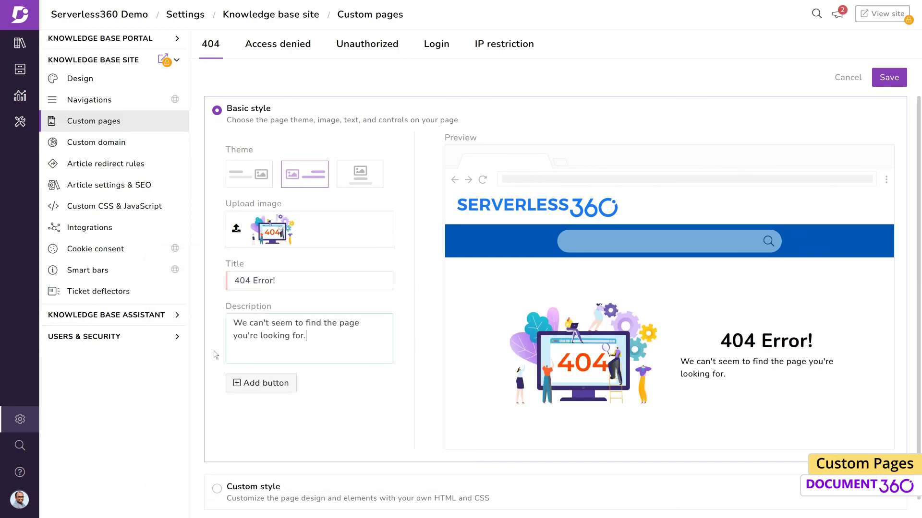
# Add Documentation and Home buttons, then switch the 404 page to Custom style and view its CSS.
pyautogui.click(283, 383)
pyautogui.click(283, 383)
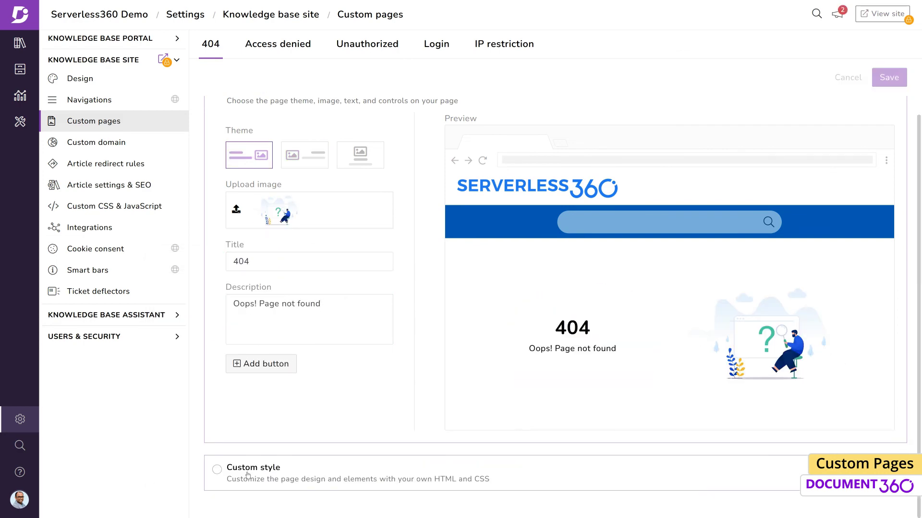
pyautogui.click(217, 468)
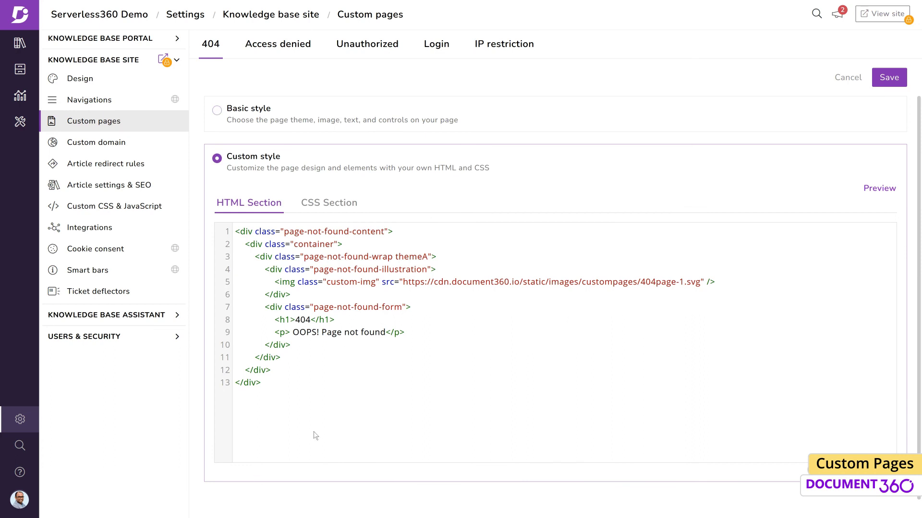
pyautogui.click(342, 208)
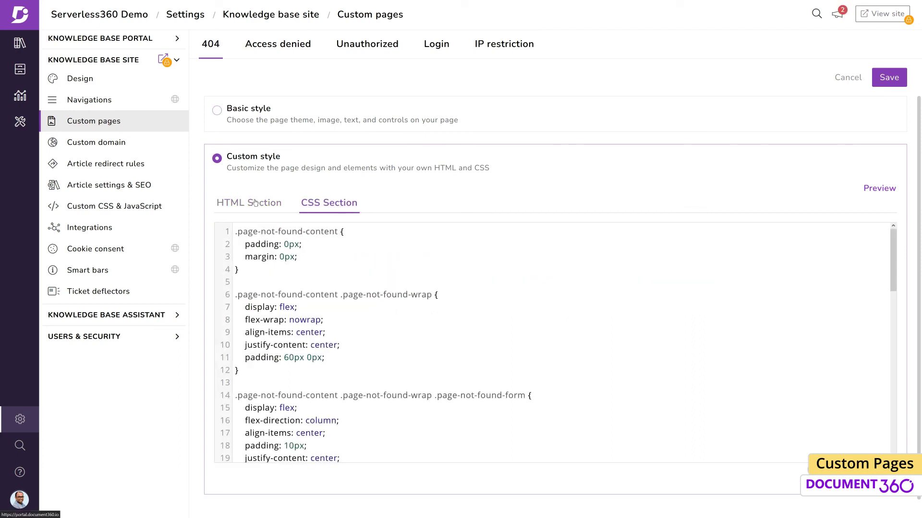